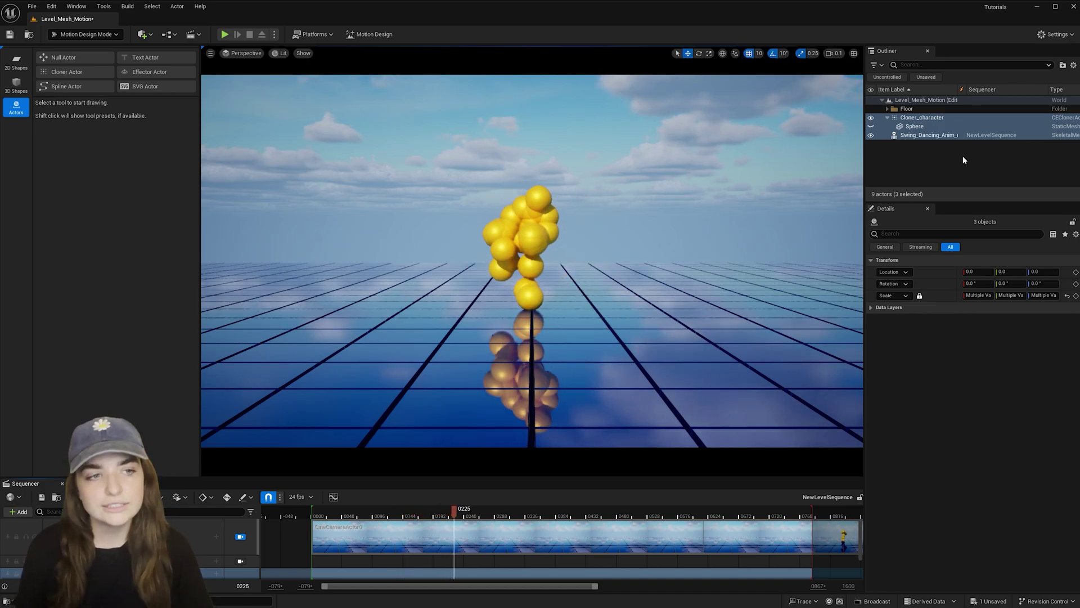
Step: Delete the Sphere, Cloner_character and Swing_Dancing_Anim actors from the level
click(936, 125)
click(927, 118)
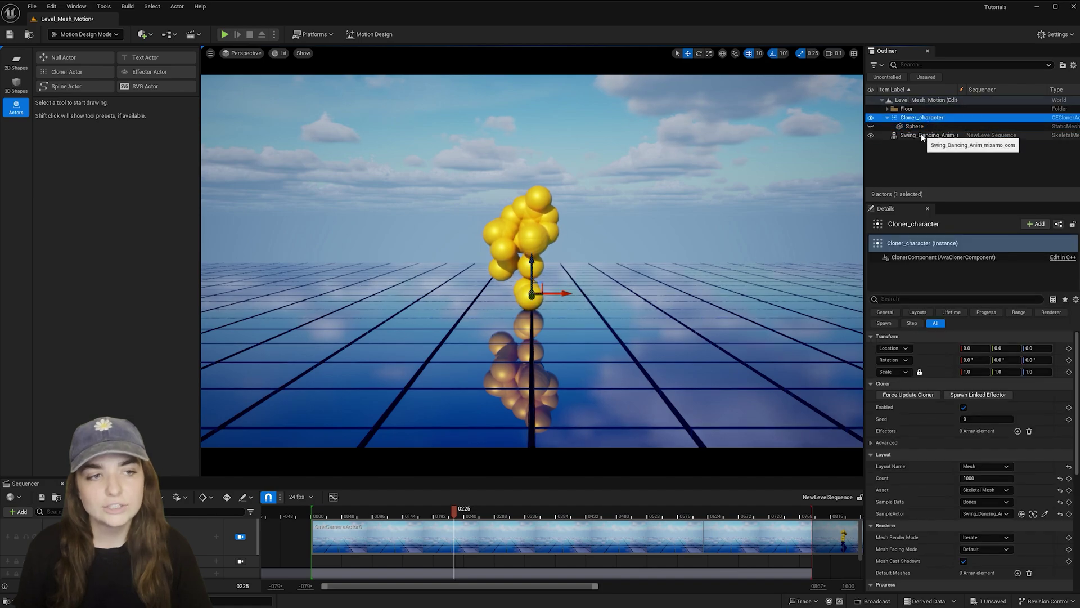
shift+click(923, 136)
key(Delete)
Step: Confirm the deletion and place the Swing_Dancing character from the Content Drawer into the level
click(465, 439)
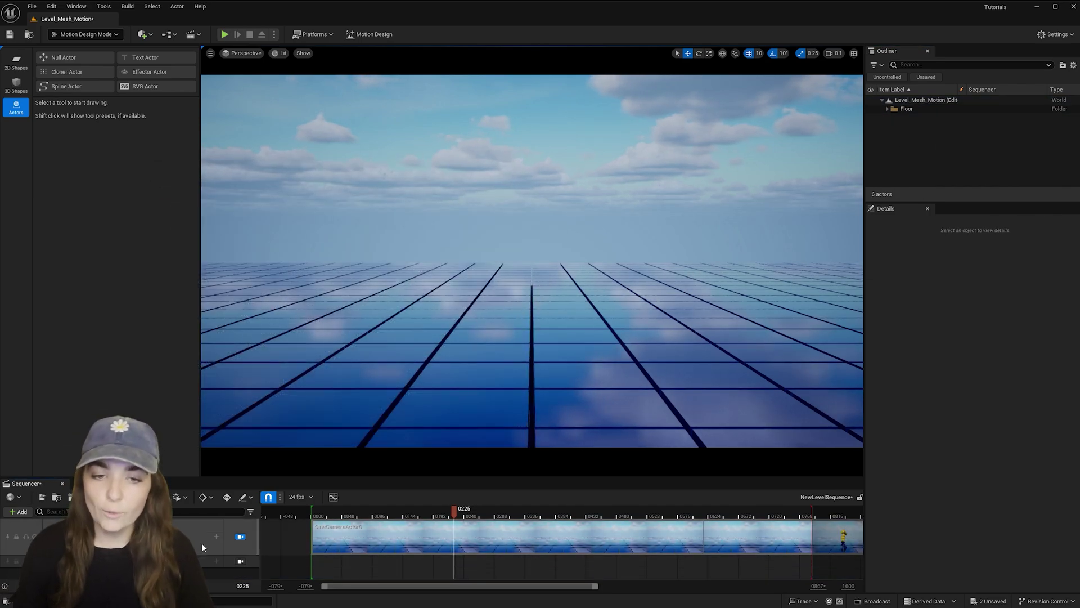
key(ctrl+space)
drag(210, 536, 543, 310)
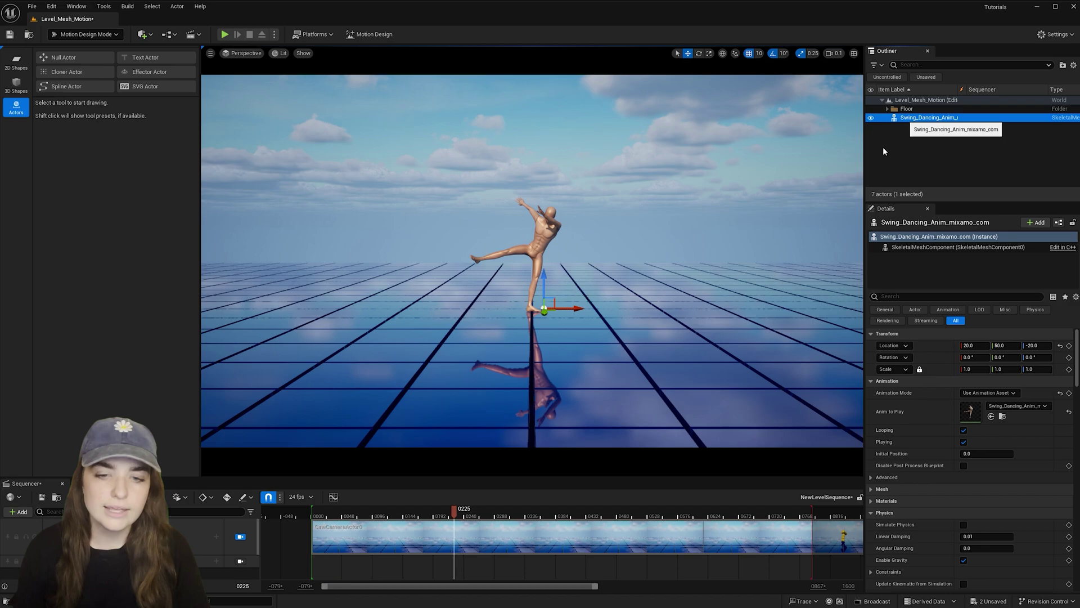
Step: Track the character in Sequencer with its Swing_Dancing animation clip shifted earlier, then play
drag(917, 117, 180, 569)
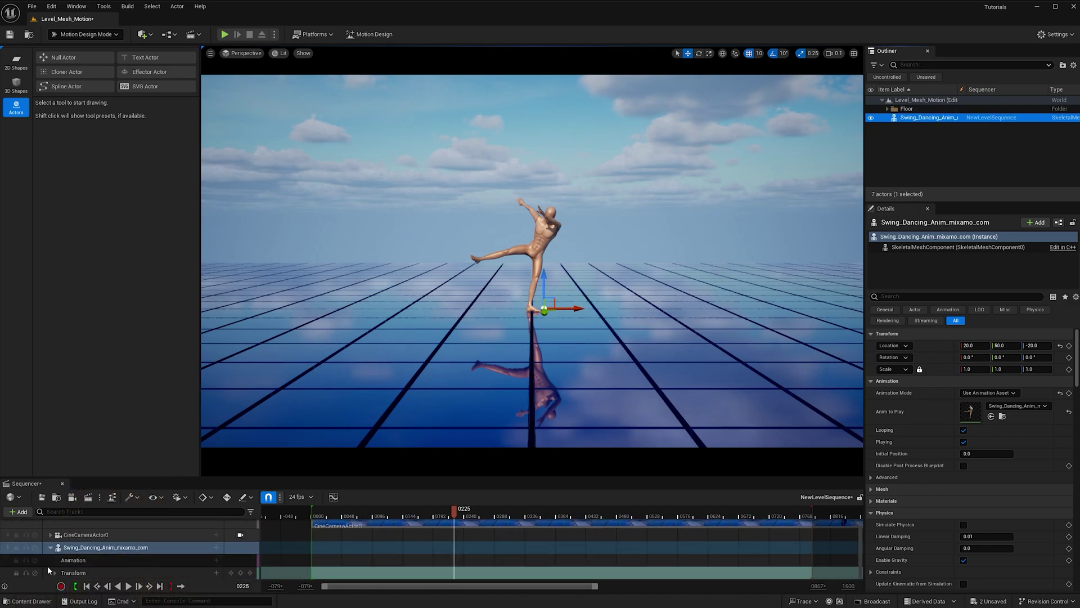
click(216, 560)
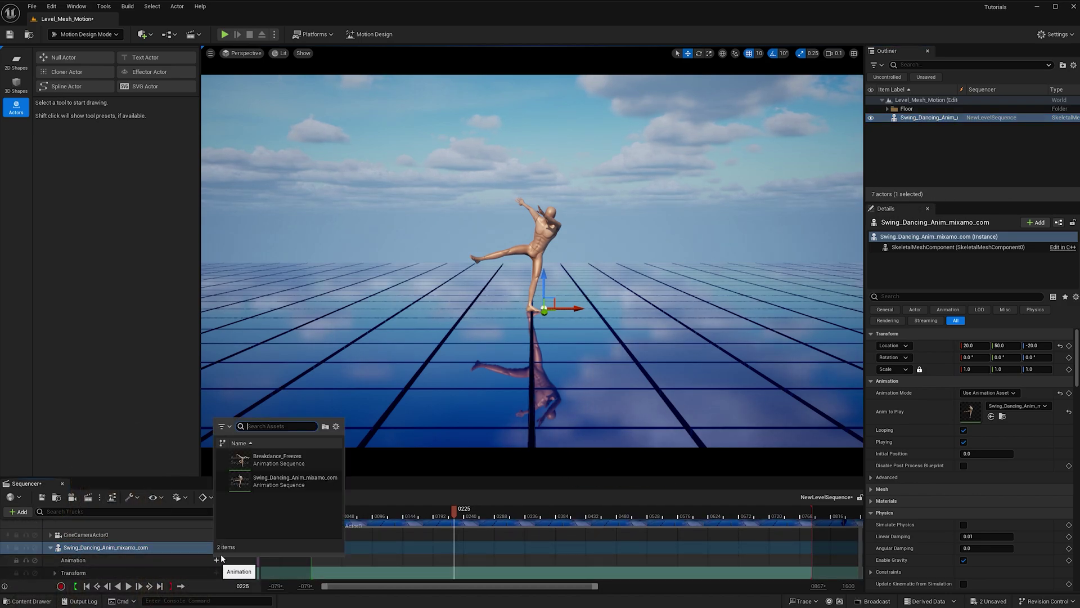
click(276, 481)
drag(611, 546, 299, 545)
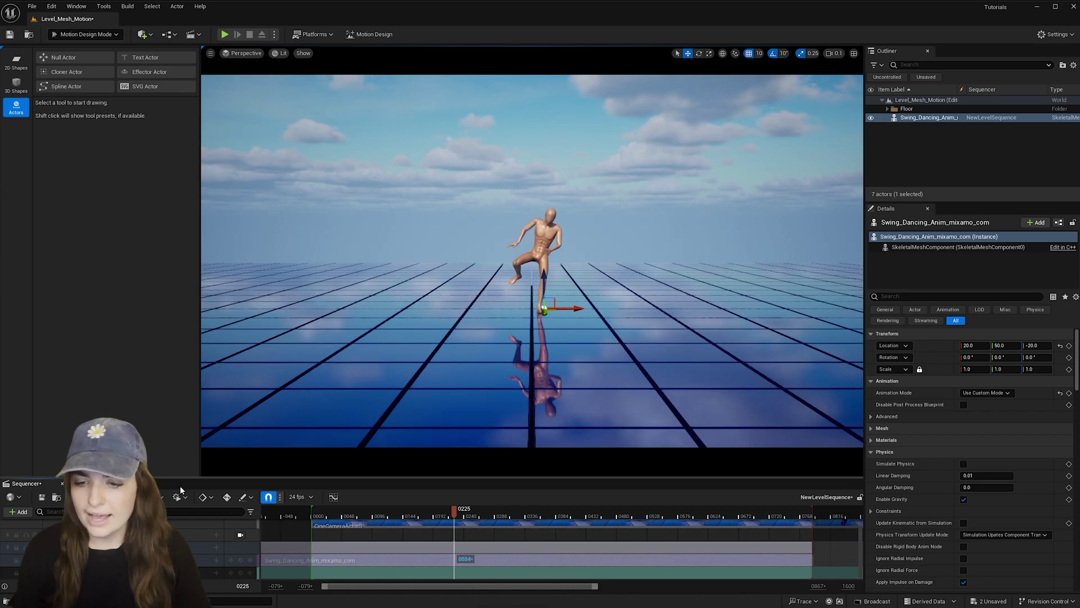
key(space)
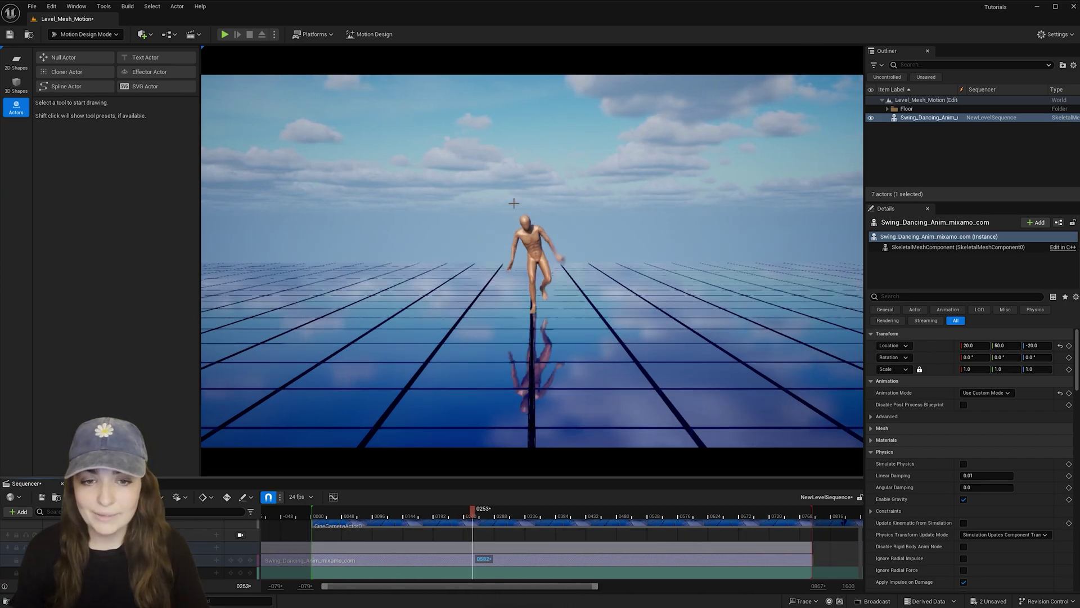
Step: Switch the editor to Motion Design mode
click(86, 34)
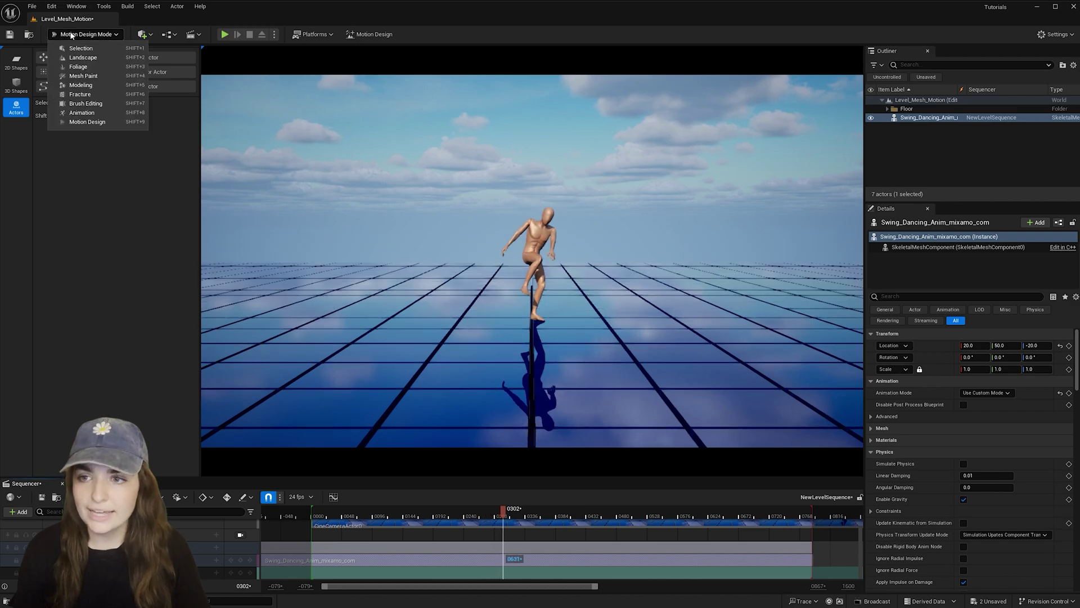
click(83, 129)
click(85, 34)
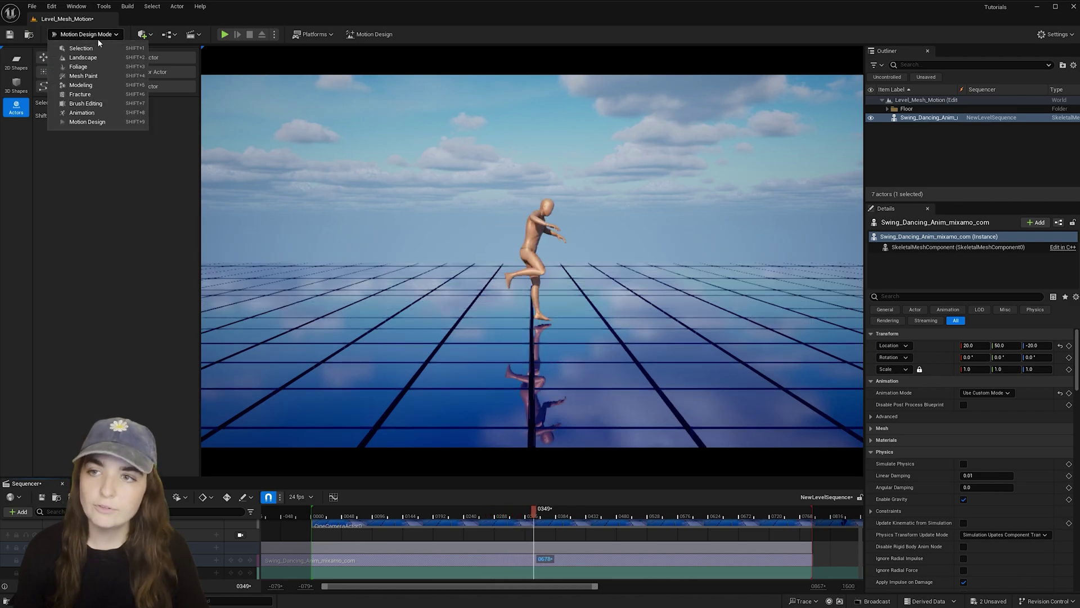
click(76, 123)
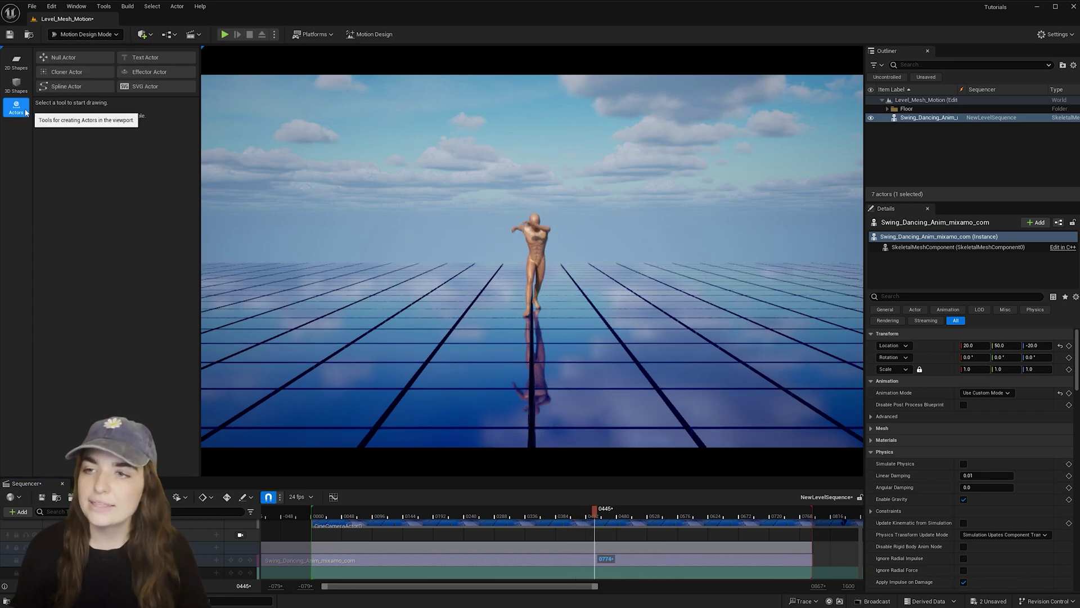
Step: Add a Cloner2 actor reset to the world origin and delete its DefaultCube
click(78, 72)
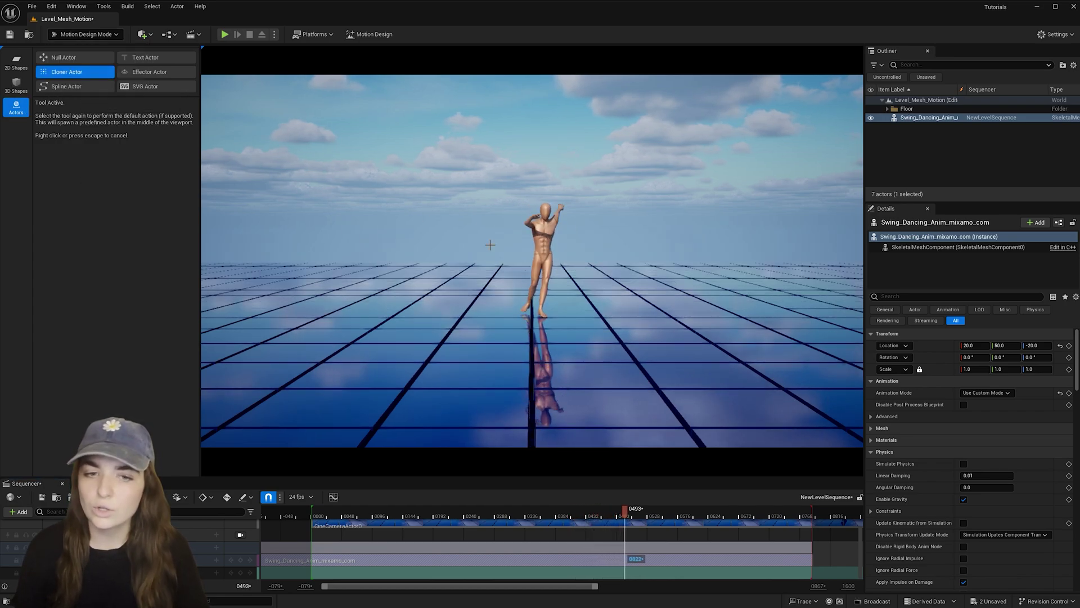
click(678, 218)
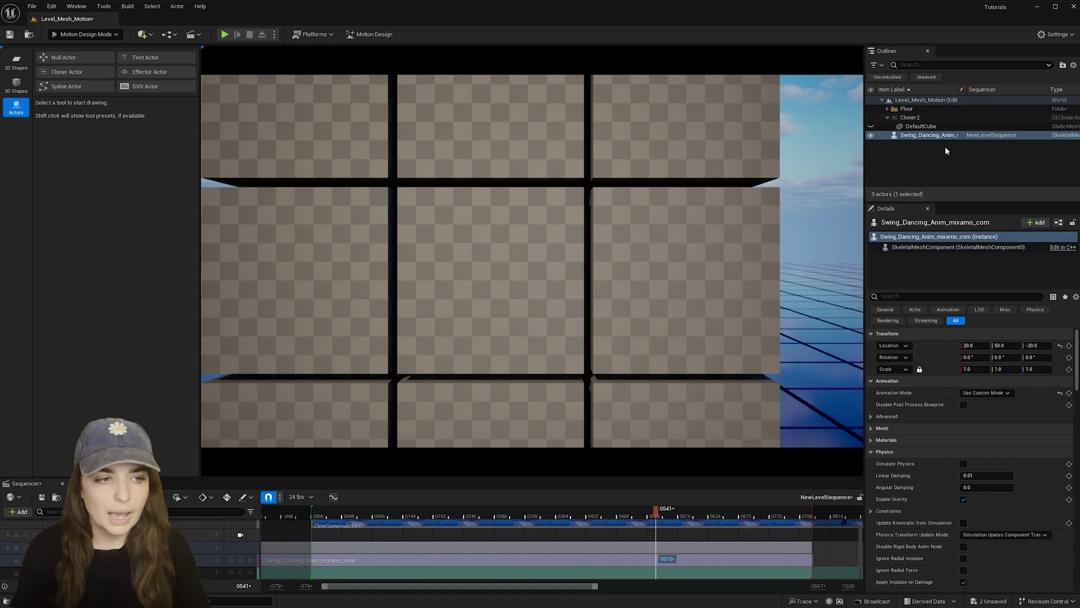
click(916, 118)
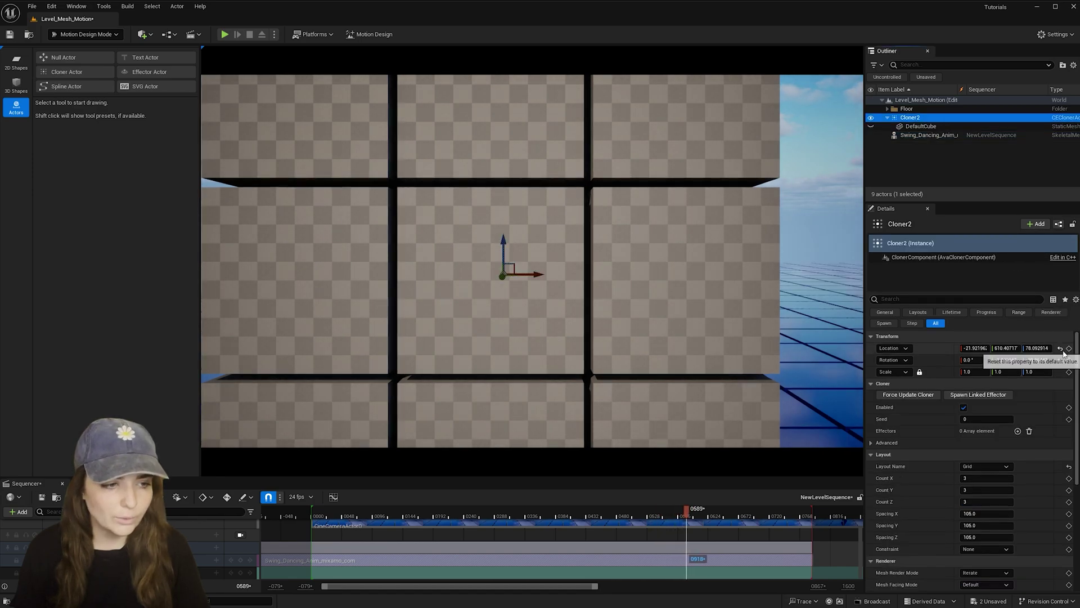
click(1061, 350)
click(921, 126)
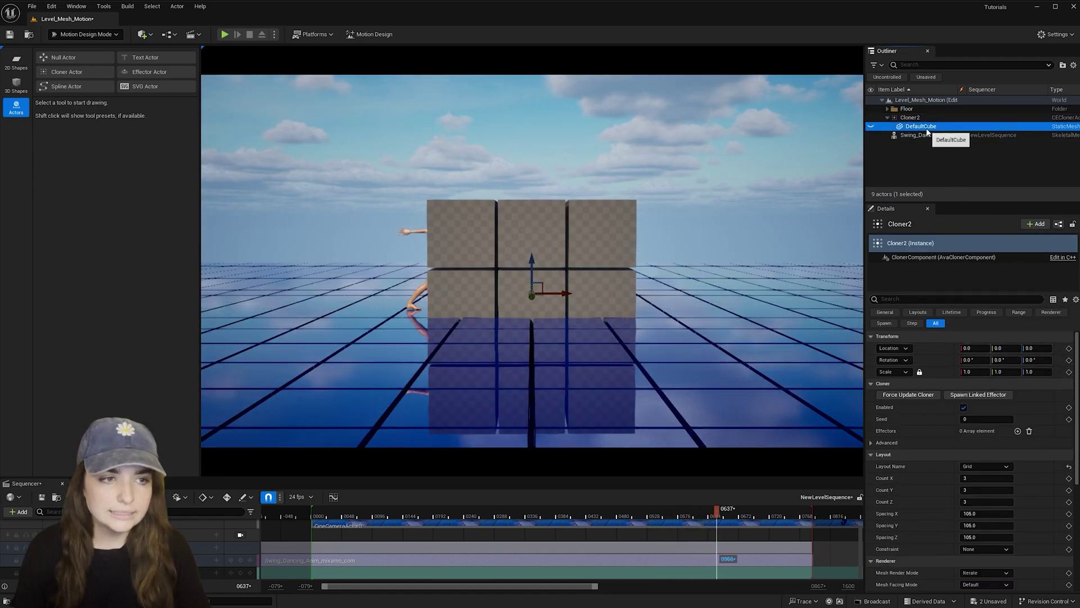
key(Delete)
click(367, 338)
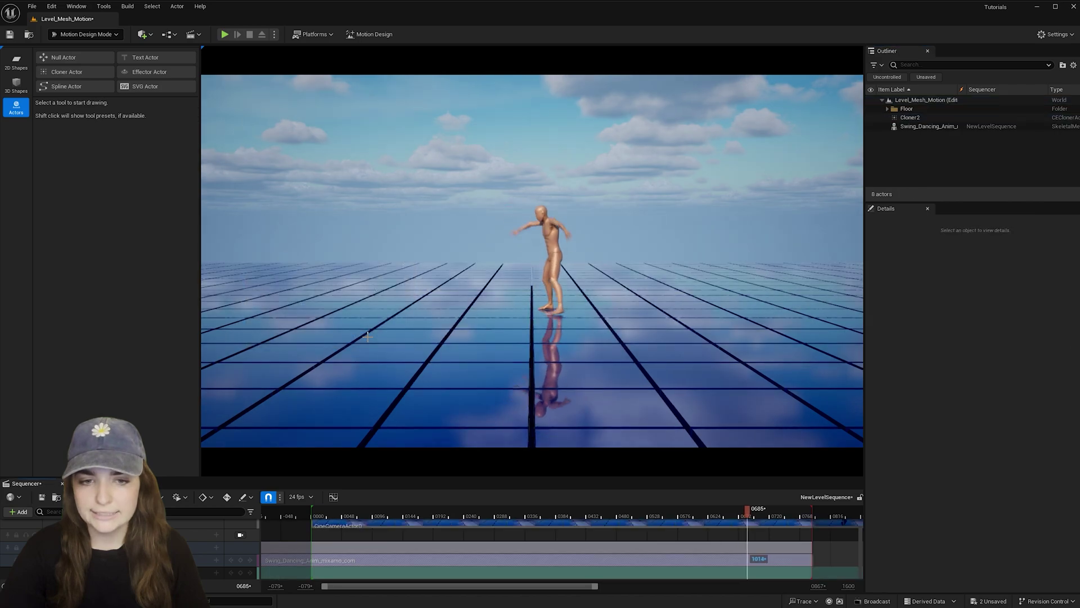
Step: Add a Sphere shape from Quick Add and reset its location to the world origin
click(147, 36)
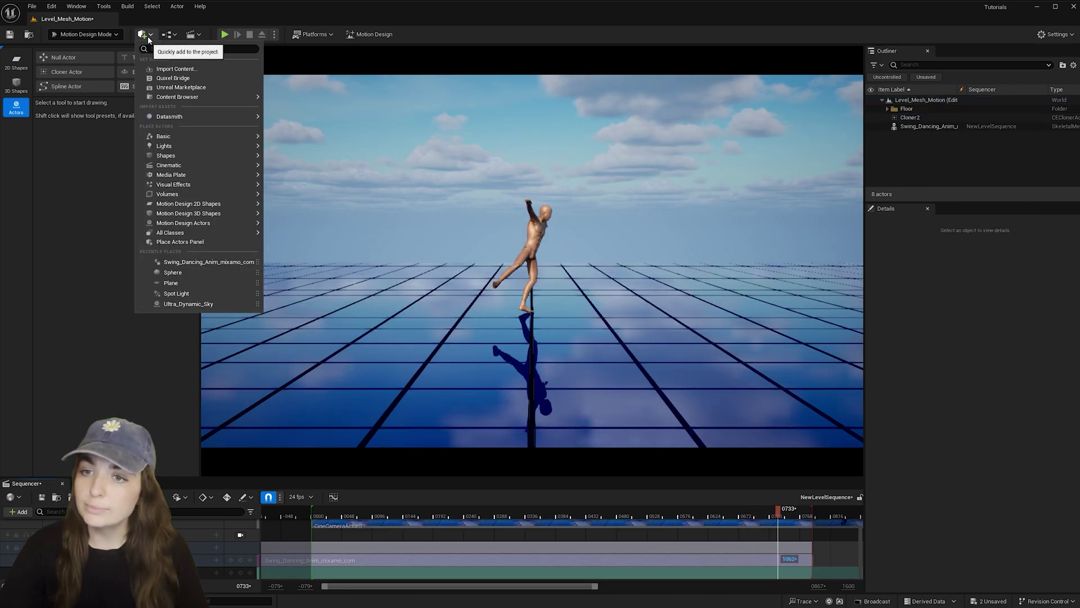
mouse_move(191, 155)
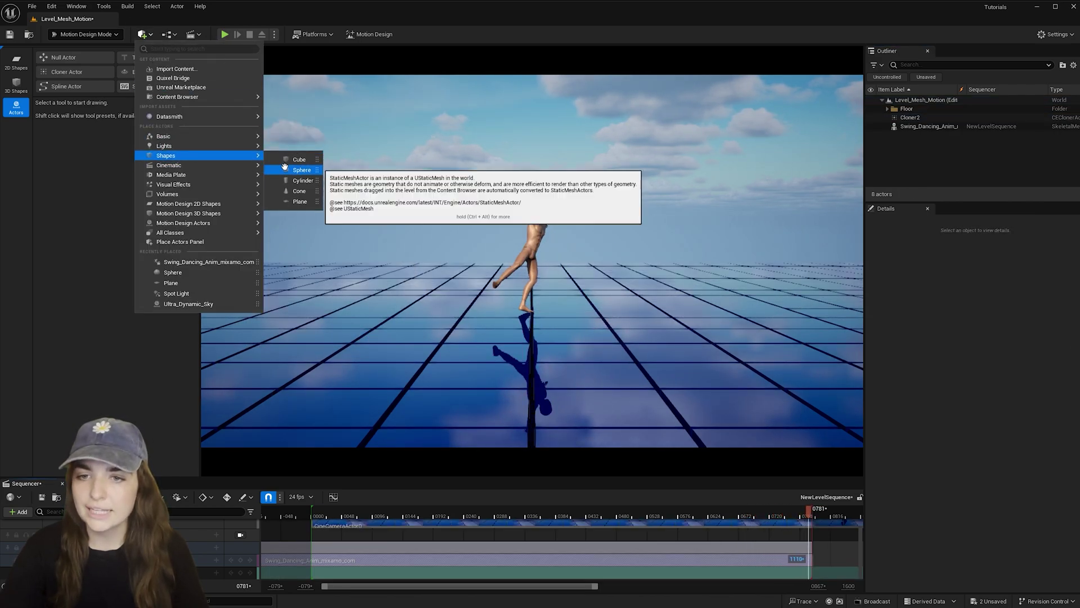
click(300, 170)
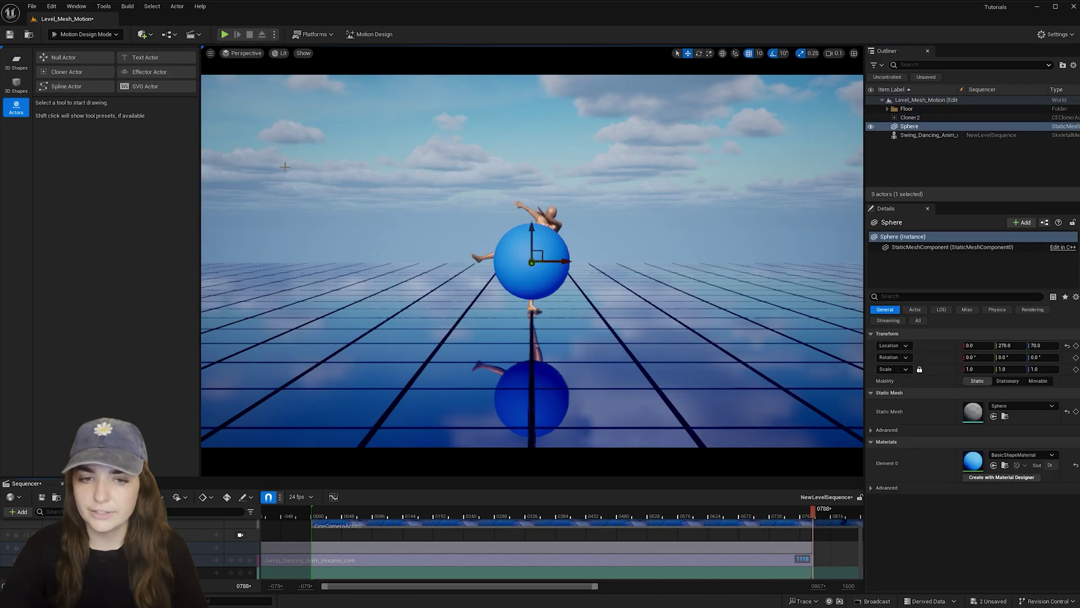
click(1067, 346)
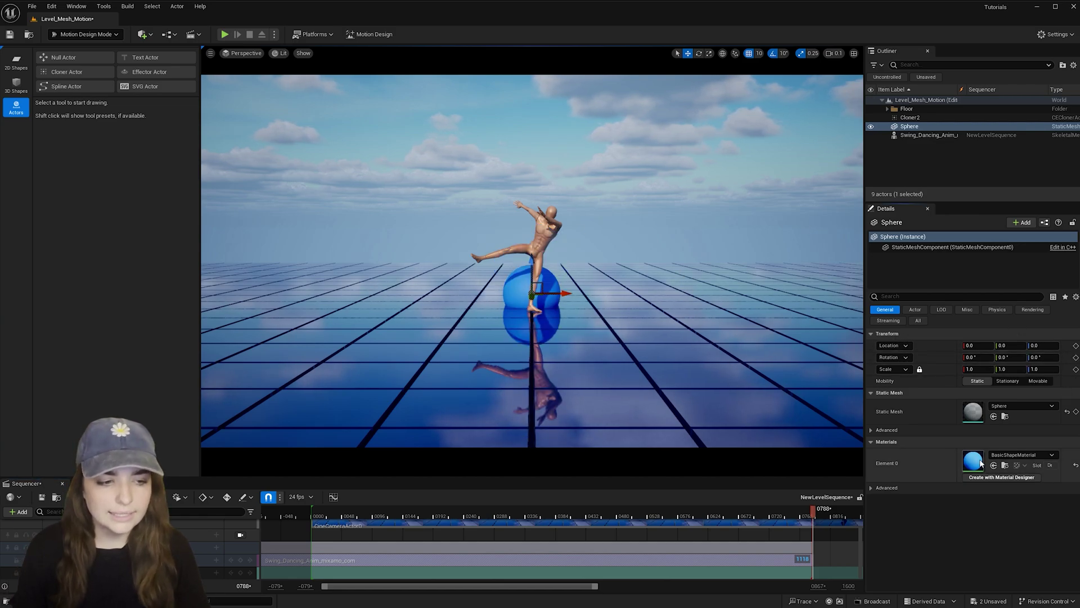
Step: Inspect the yellow M_testa material in the material editor, then close it
key(ctrl+space)
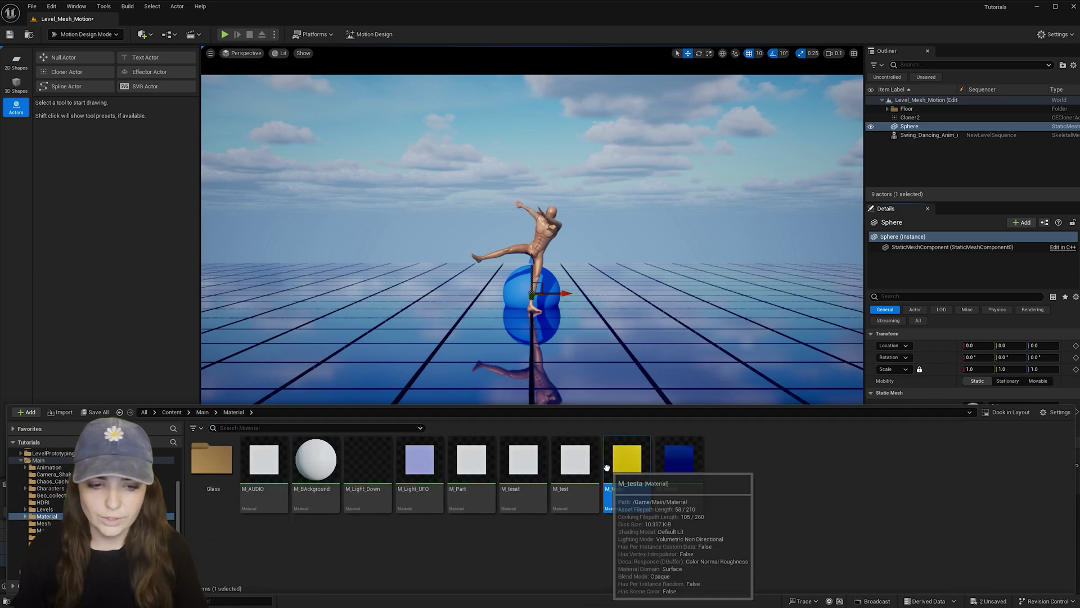
double_click(605, 467)
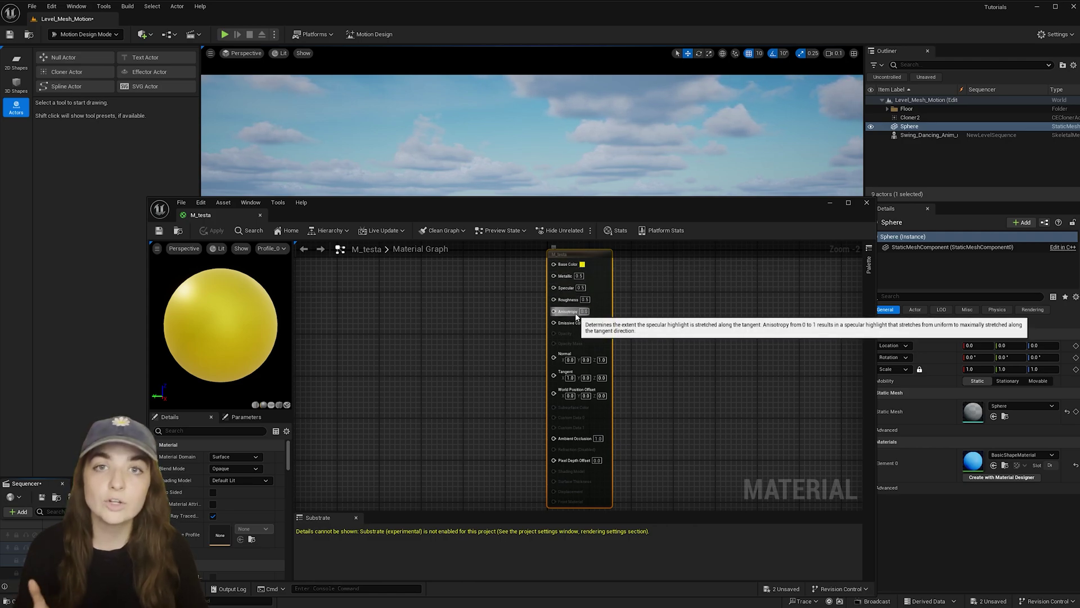
click(867, 202)
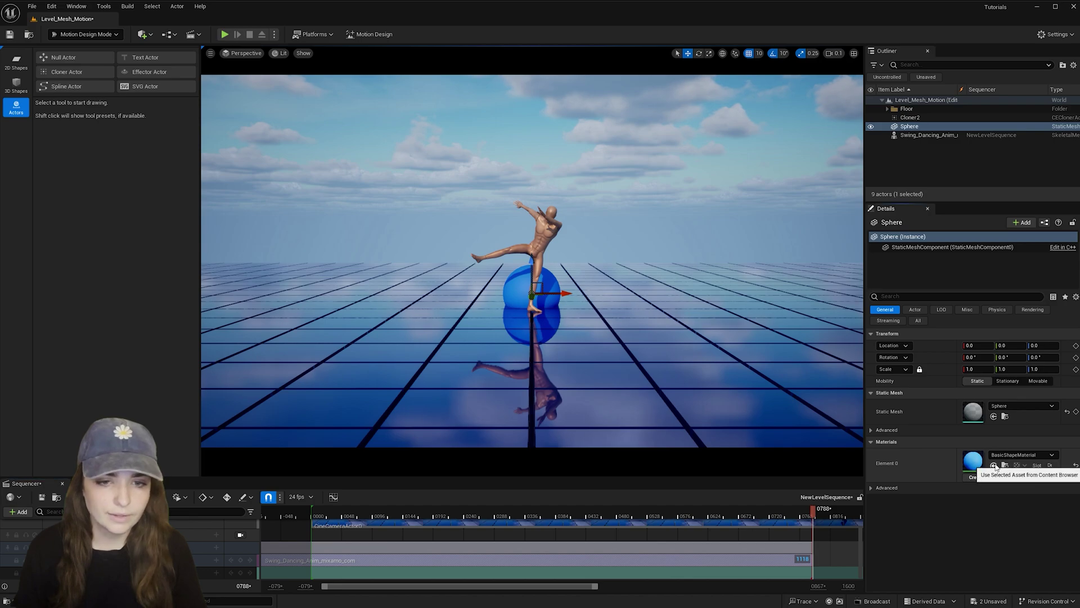
Step: Assign M_testa to the sphere's Element 0 and parent the Sphere under Cloner2
click(994, 465)
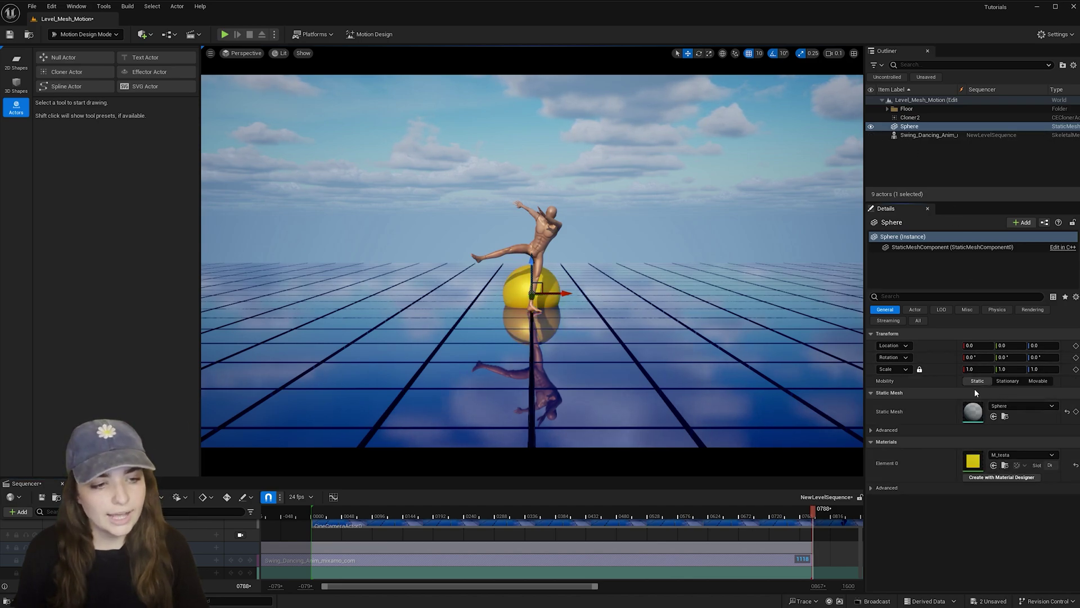
click(909, 128)
drag(925, 120, 919, 118)
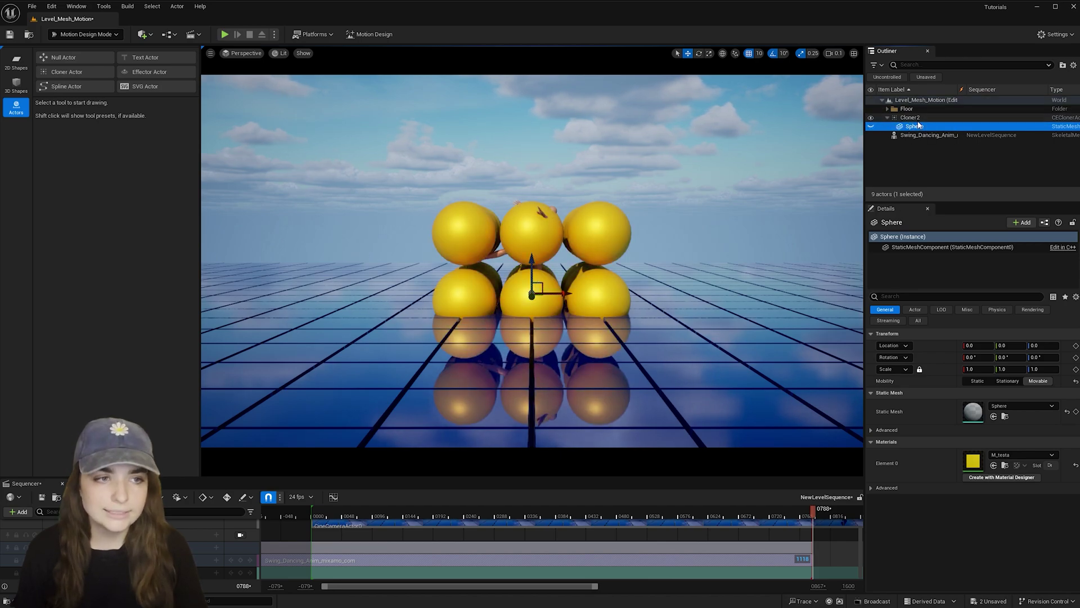
Step: Set Cloner2's layout to Mesh with a Skeletal Mesh asset sampled from the dancer's bones
click(911, 118)
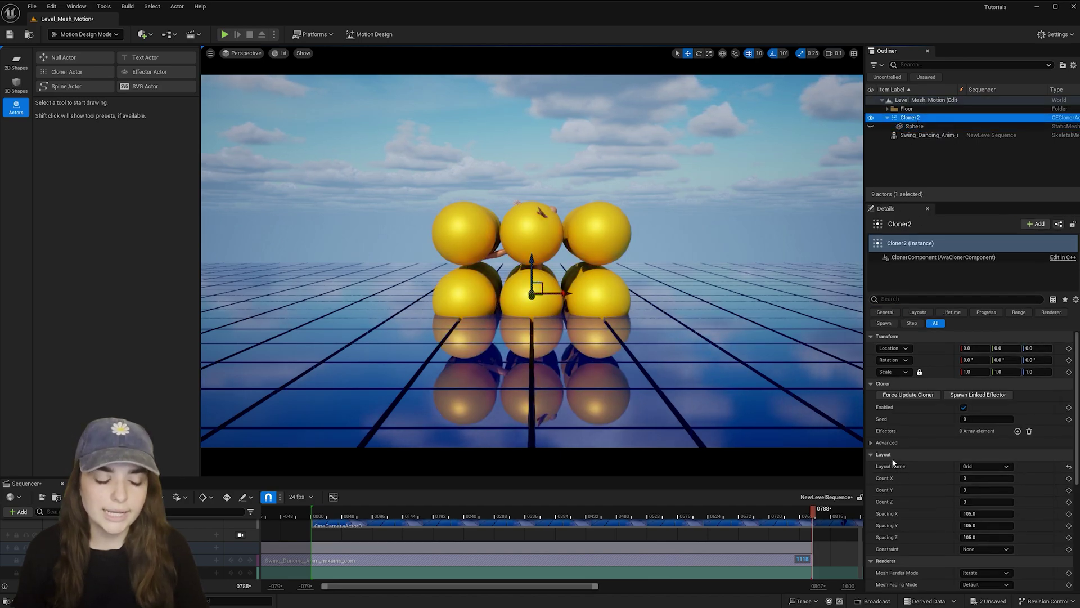
click(997, 467)
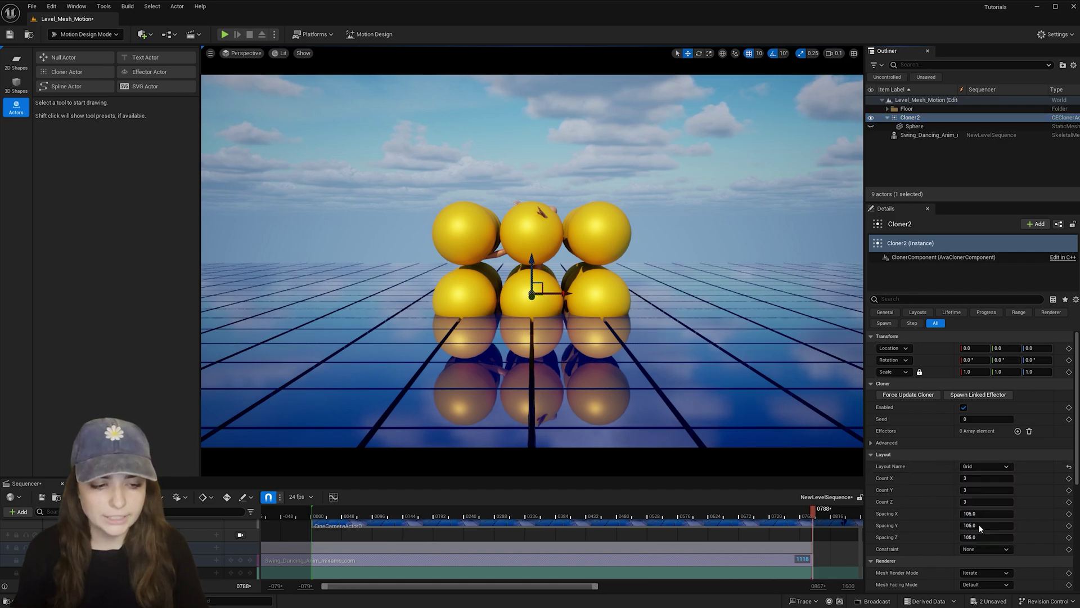
click(978, 524)
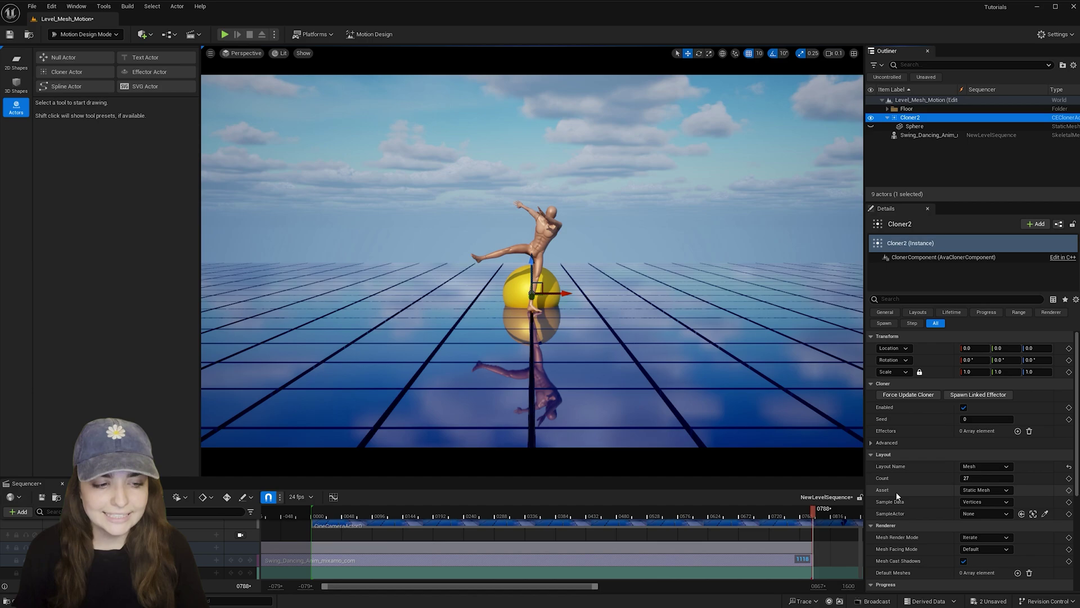
click(981, 490)
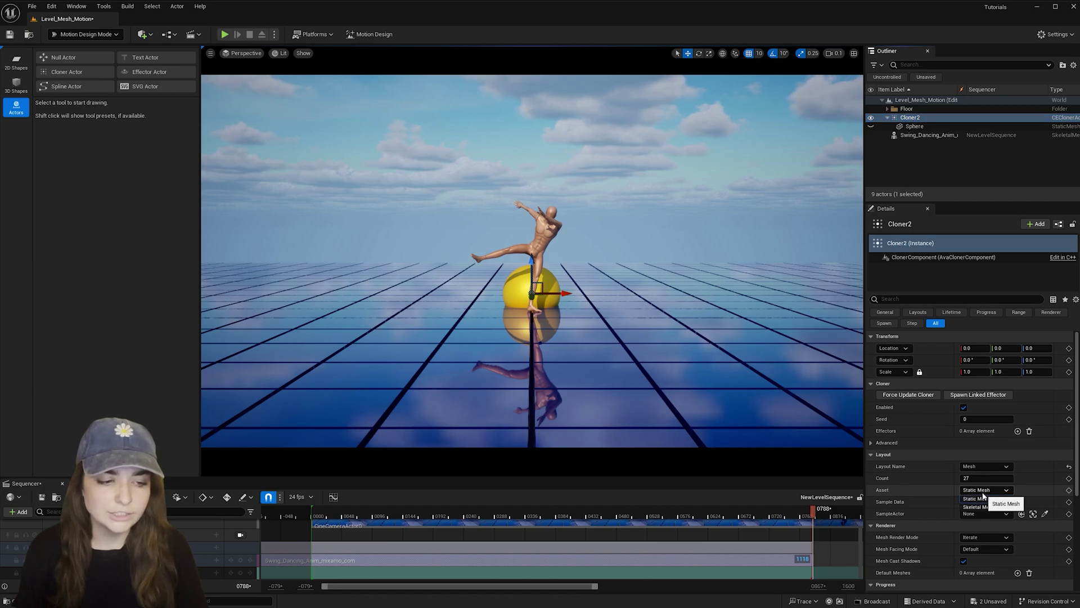
click(981, 507)
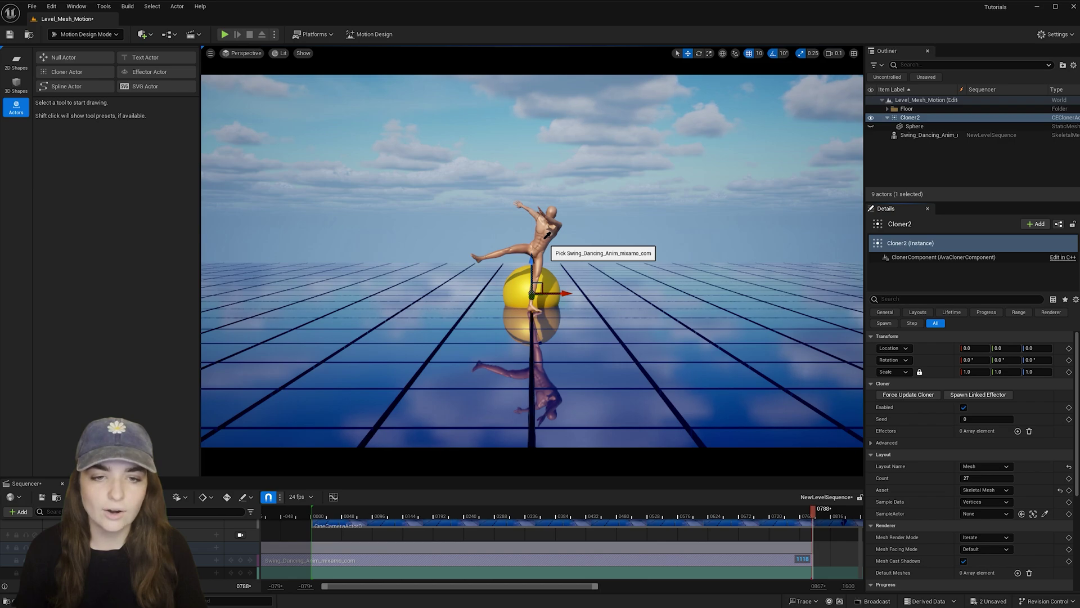
click(546, 236)
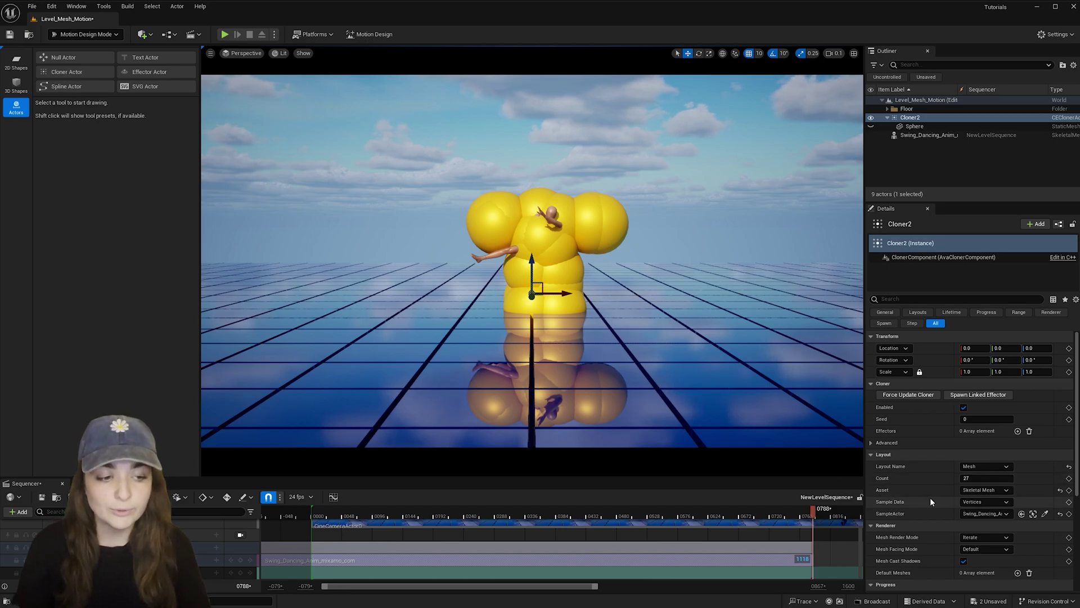
click(972, 502)
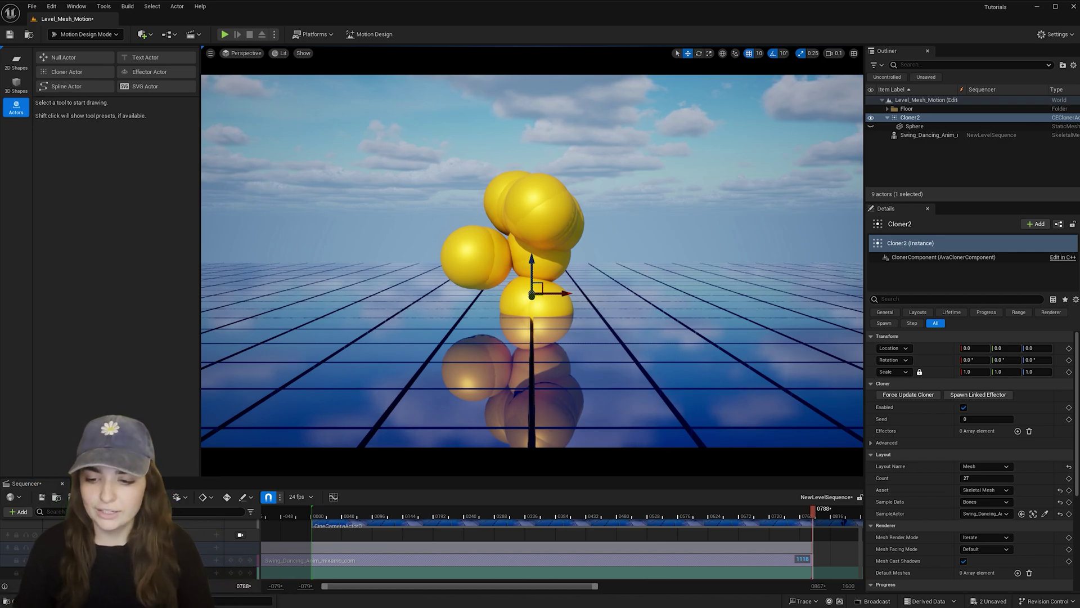
Step: Preview the animation and set Cloner2's spawn LoopMode to Infinite
key(g)
key(space)
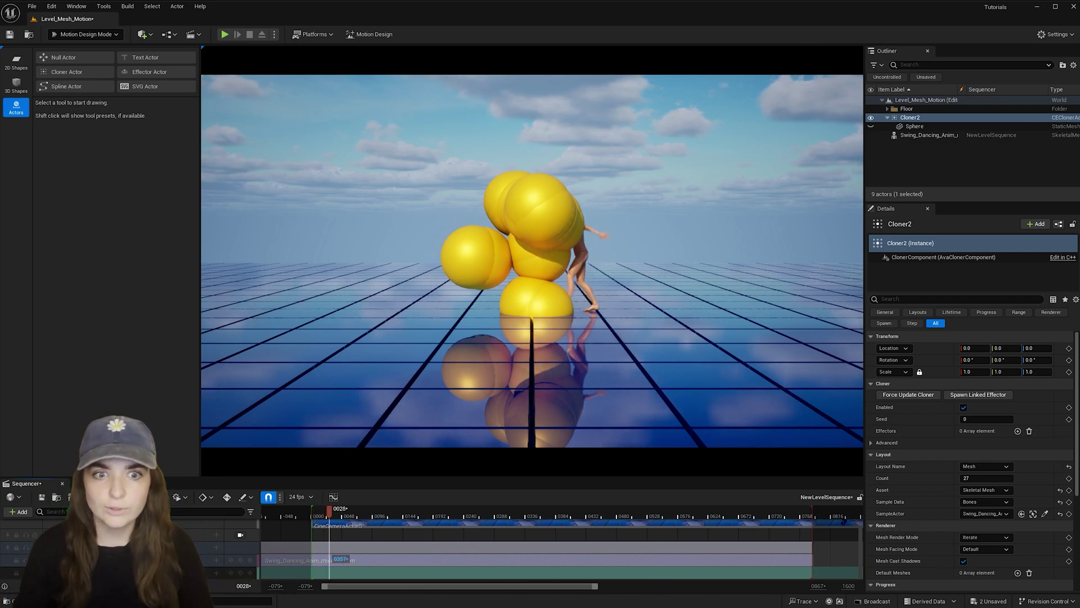
key(space)
key(g)
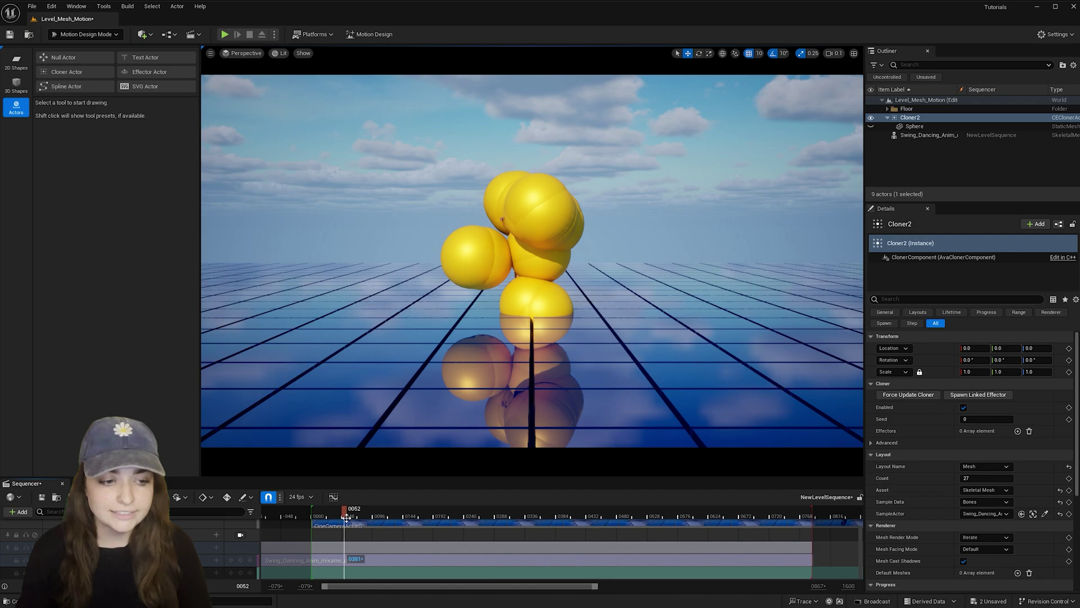
scroll(939, 543, down, 5)
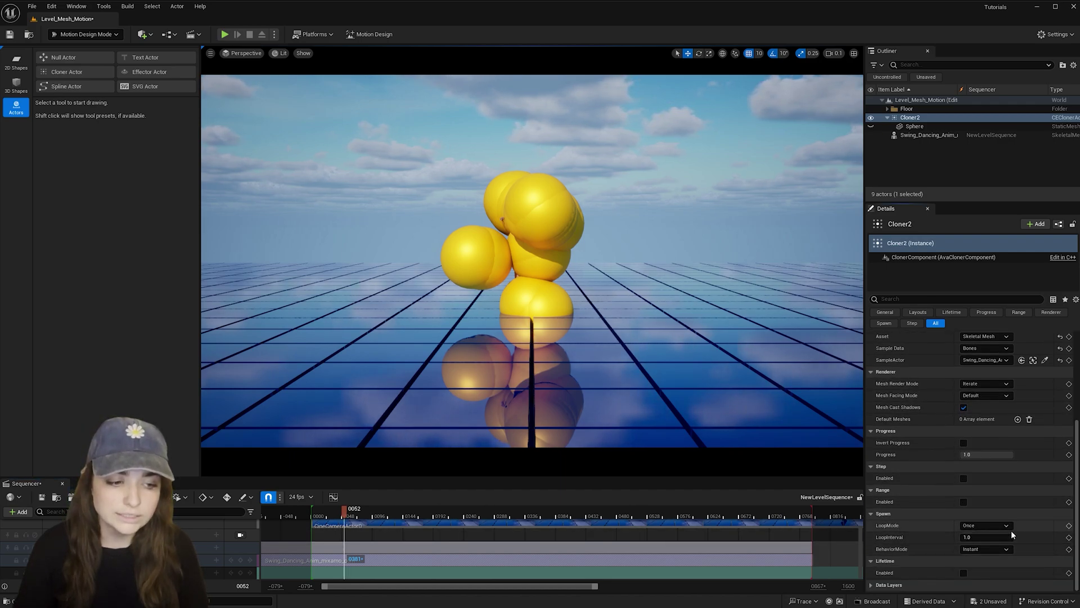
click(997, 526)
click(983, 551)
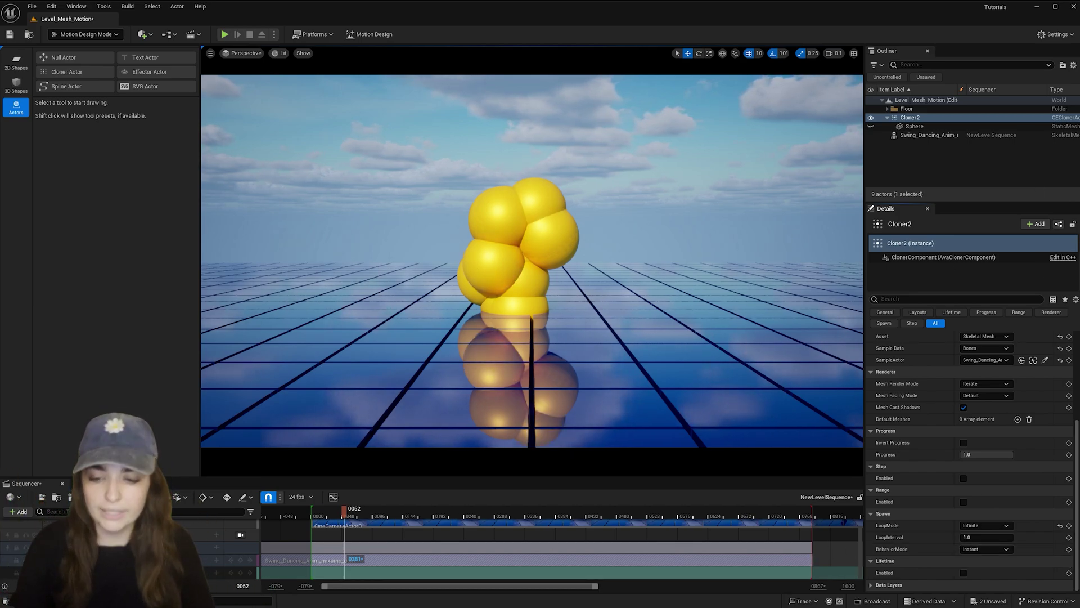
Step: Set the spawn LoopInterval to 0.01 while the animation plays
key(space)
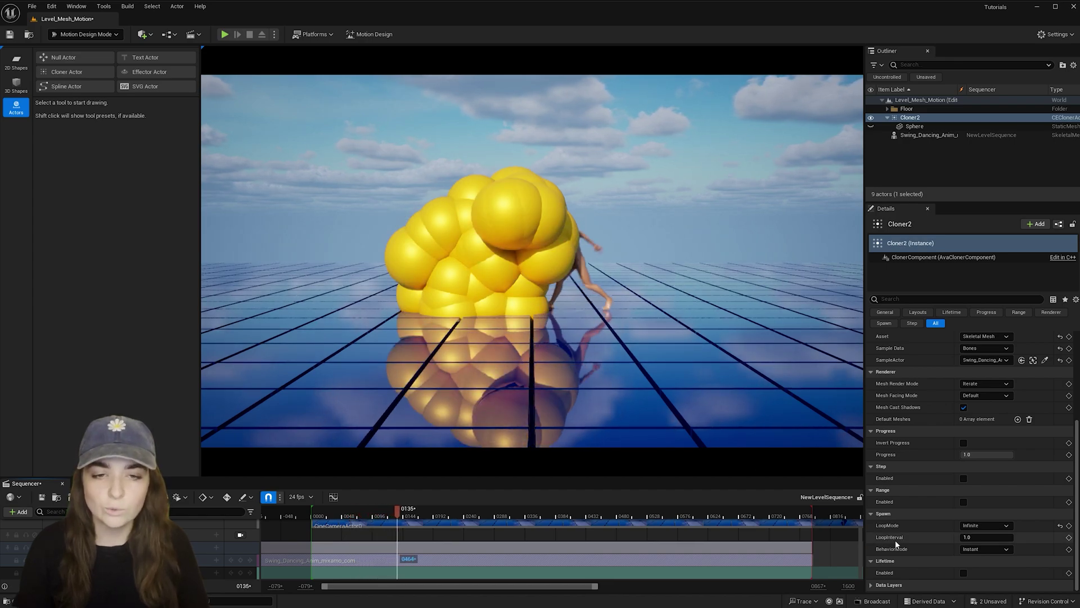
click(972, 537)
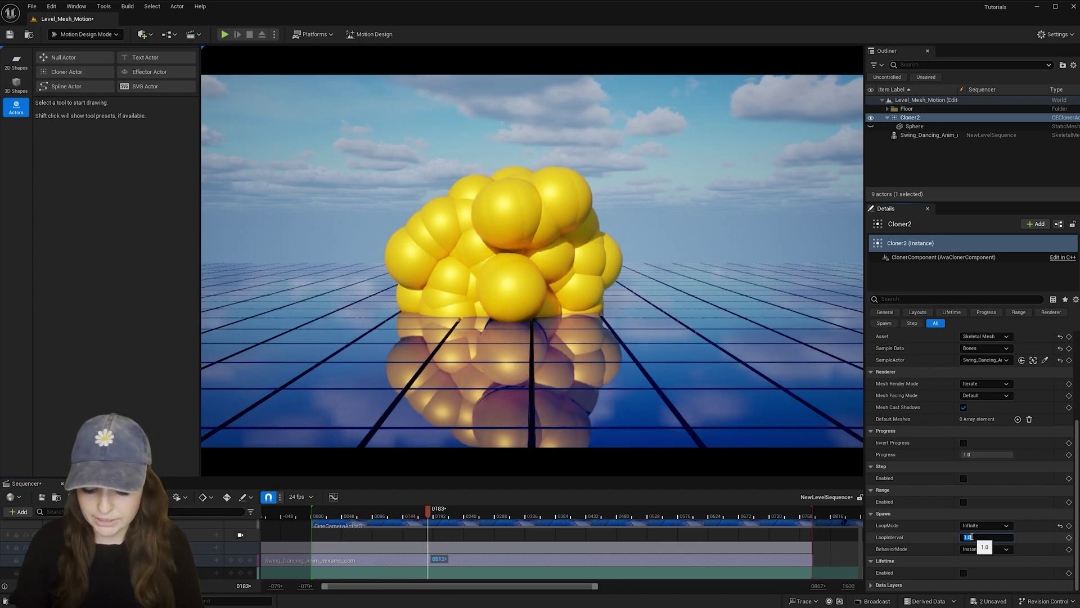
key(Return)
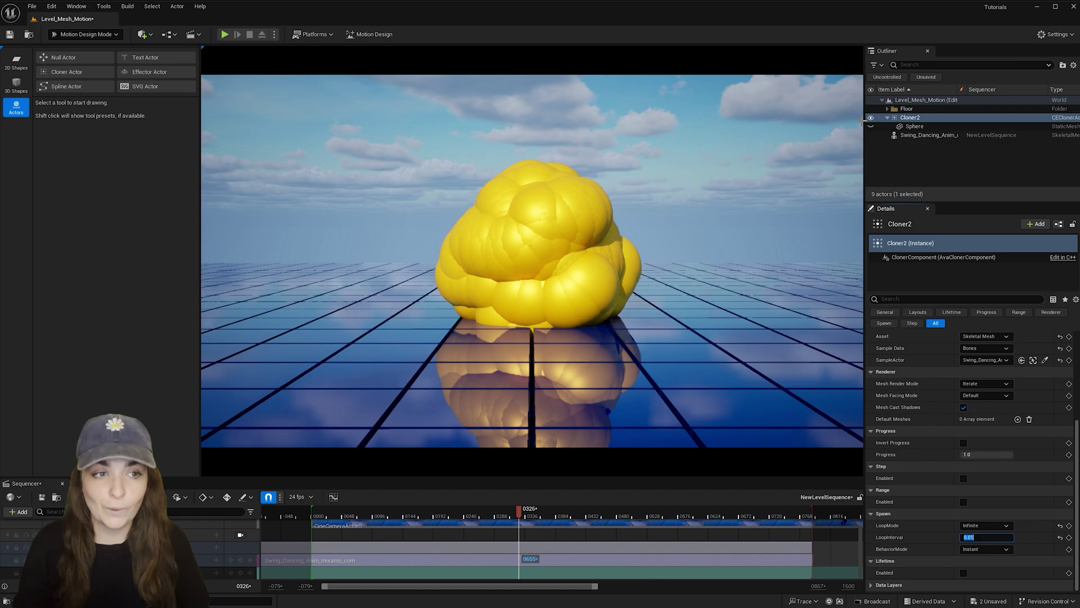
Step: Scale the source Sphere down to 0.45, then reselect Cloner2
click(904, 127)
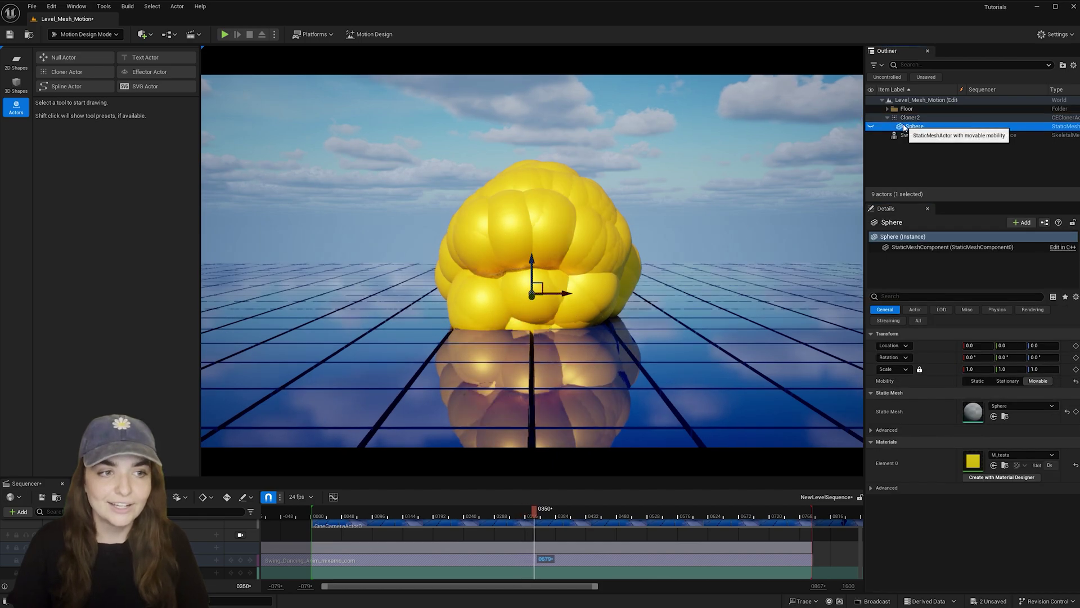
click(969, 369)
drag(968, 368, 969, 368)
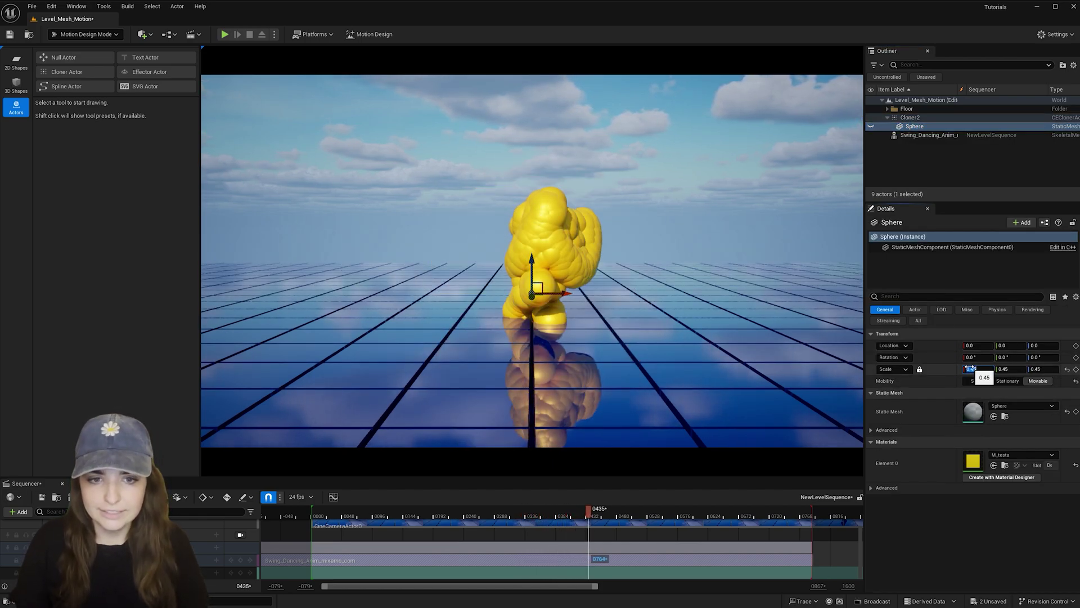
click(928, 117)
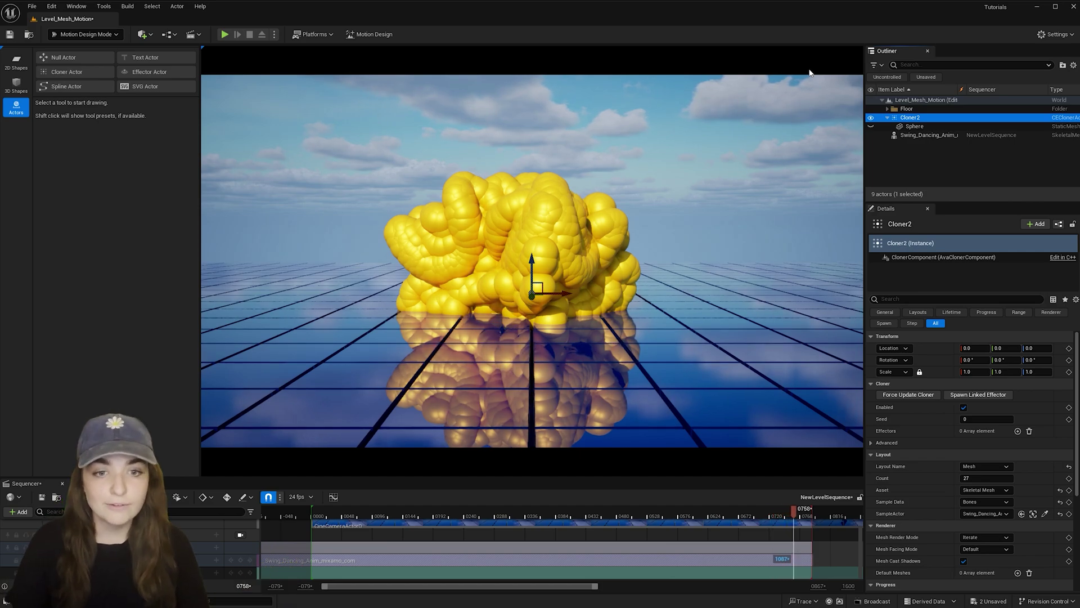
Step: Enable Cloner2's Lifetime (Min 1.0, Max 1.5) with ScaleEnabled, replaying the sequence
key(g)
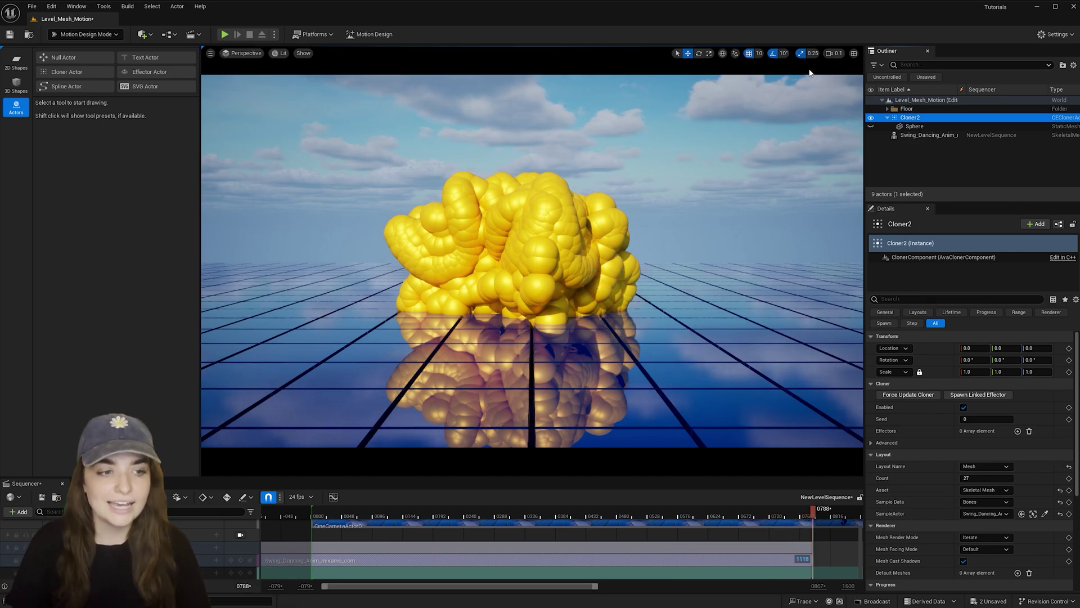
scroll(1011, 517, down, 5)
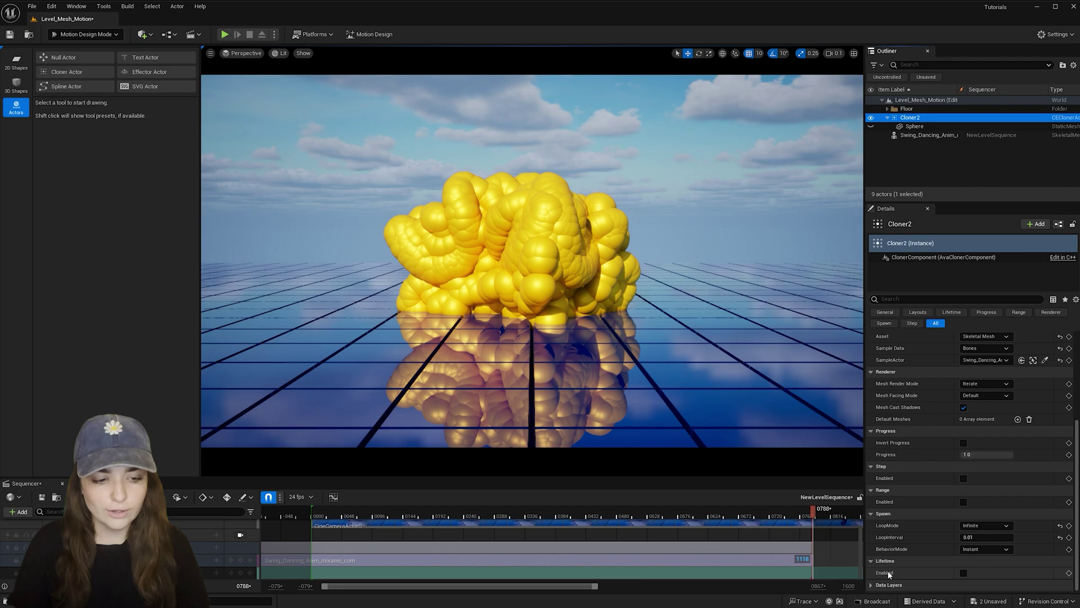
click(963, 573)
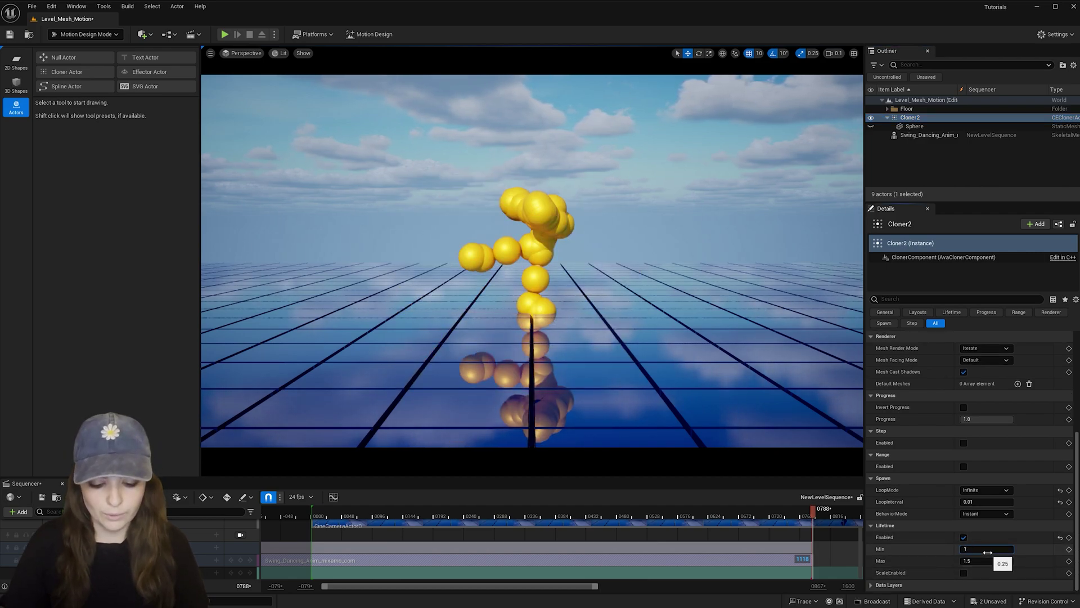
click(452, 543)
key(space)
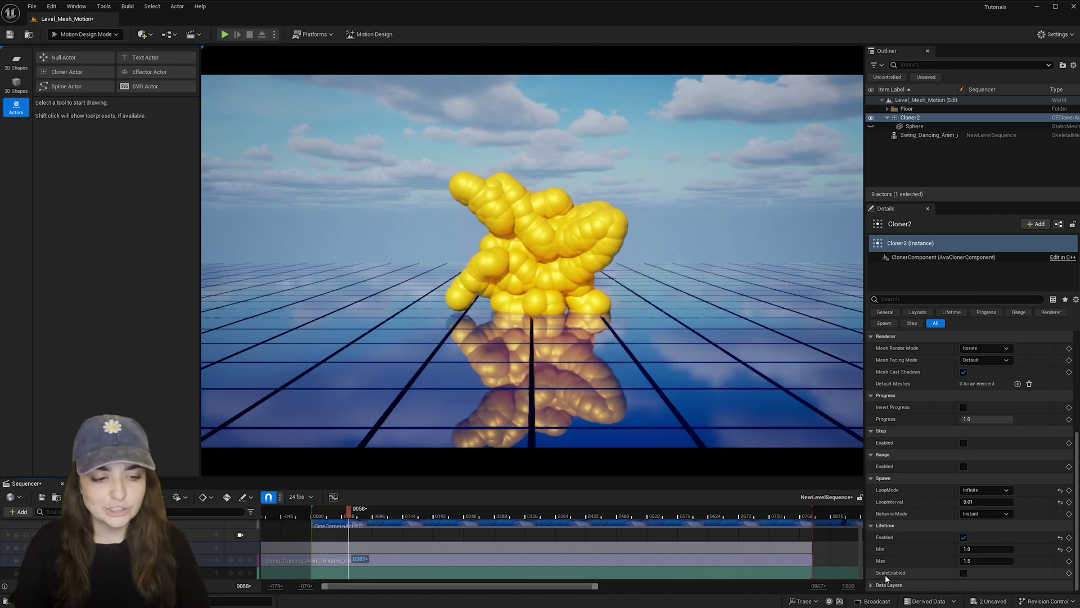
click(964, 572)
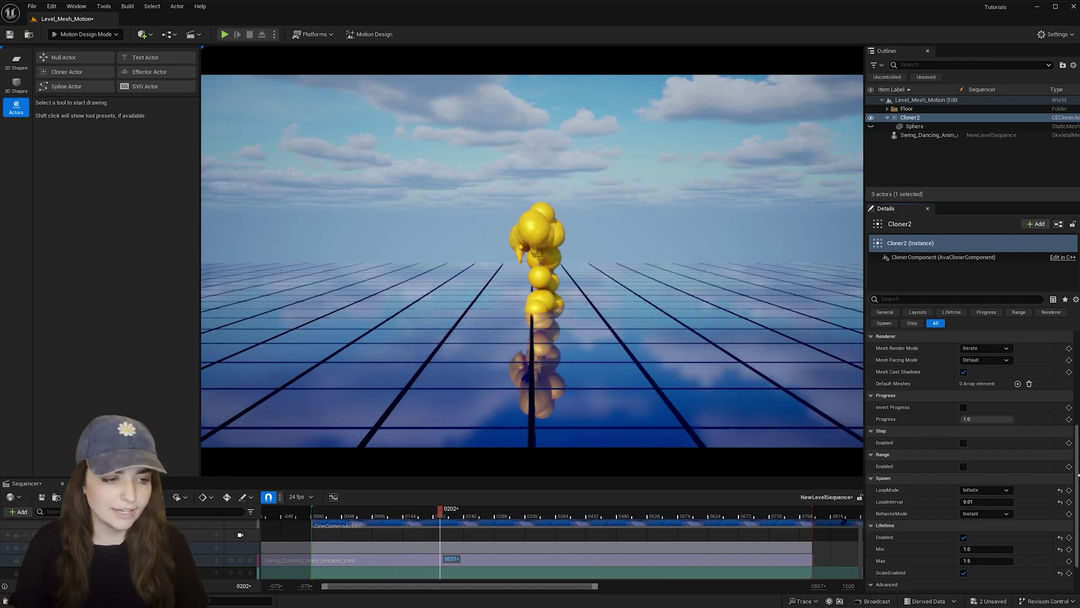
Step: Raise Cloner2's layout Count to 1000
scroll(1001, 476, up, 5)
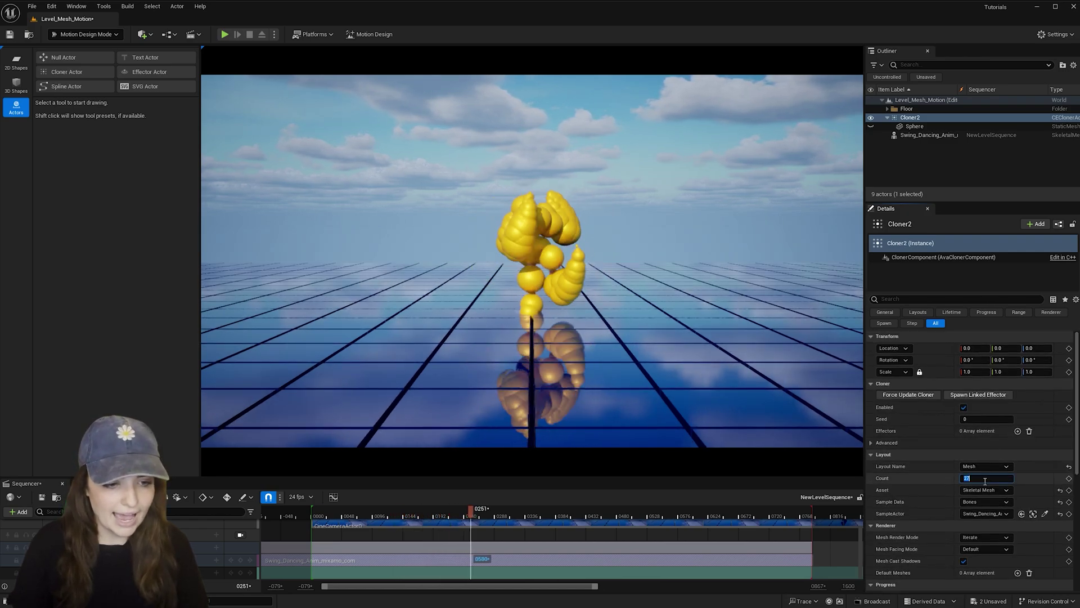
text(100)
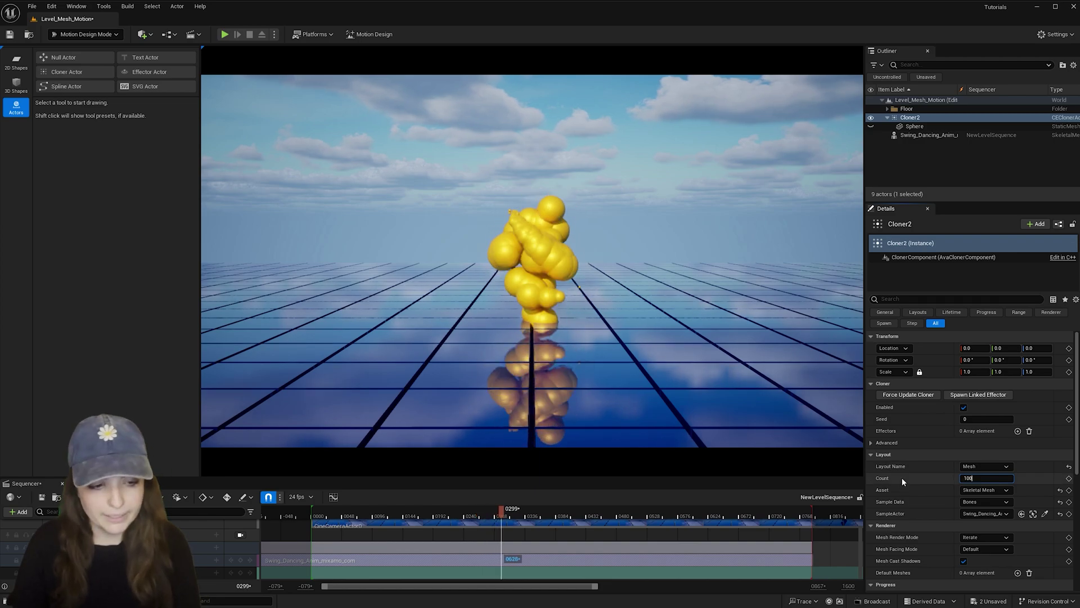
text(0)
key(Return)
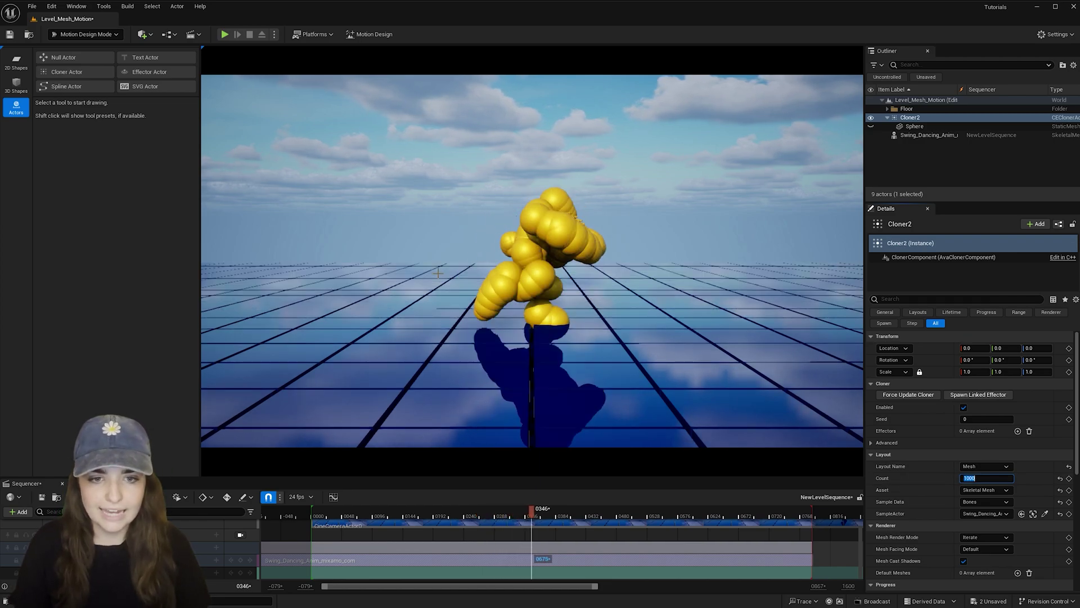
Step: Select the Swing_Dancing_Anim_mixamo_com actor, rewind the sequence and step forward into the camera cut
click(919, 131)
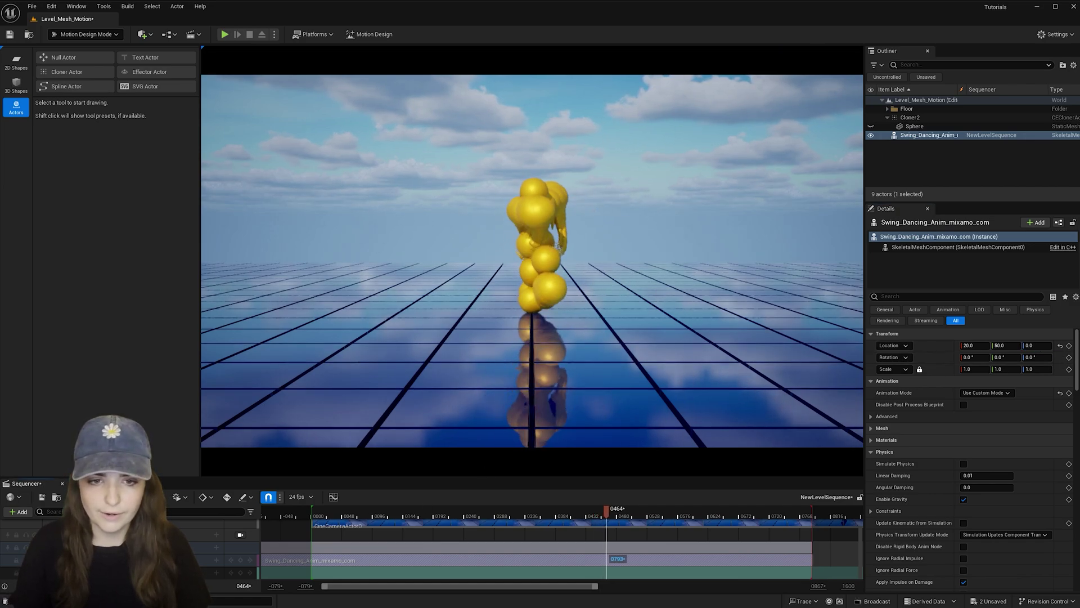
key(Up)
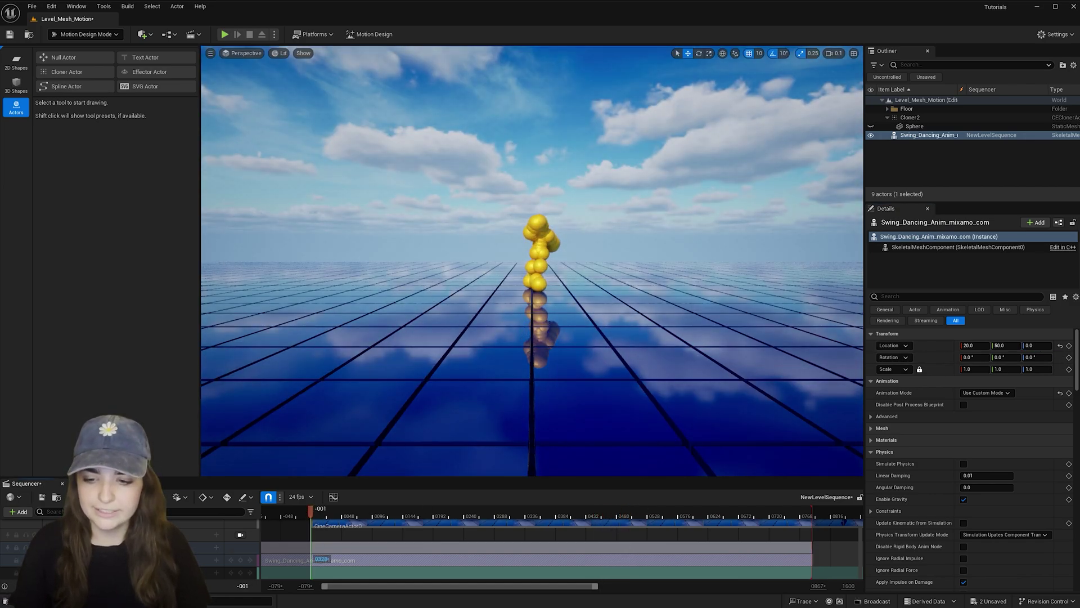
key(Right)
key(Right)
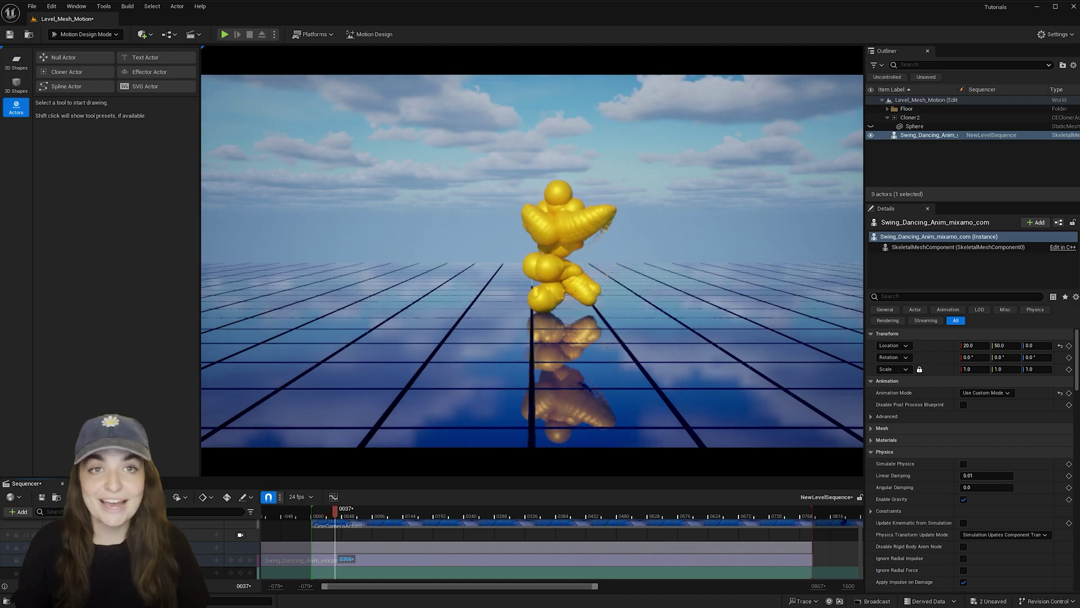